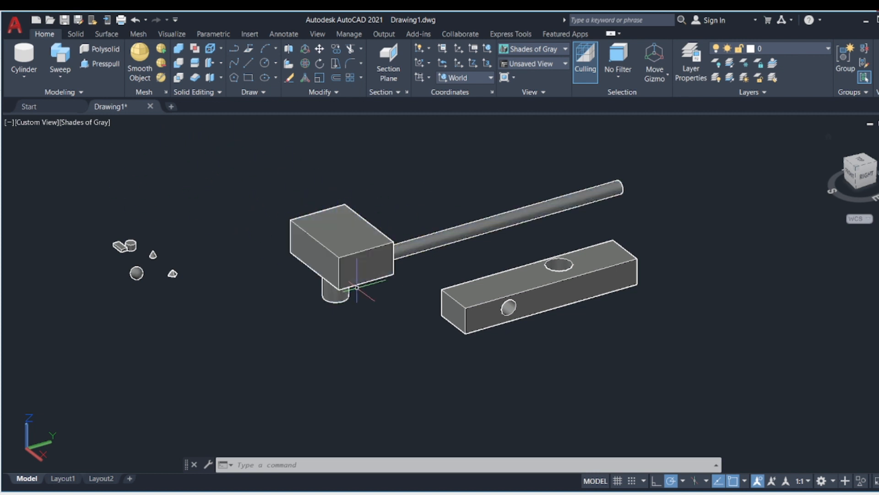
shift+middle_drag(412, 305, 321, 210)
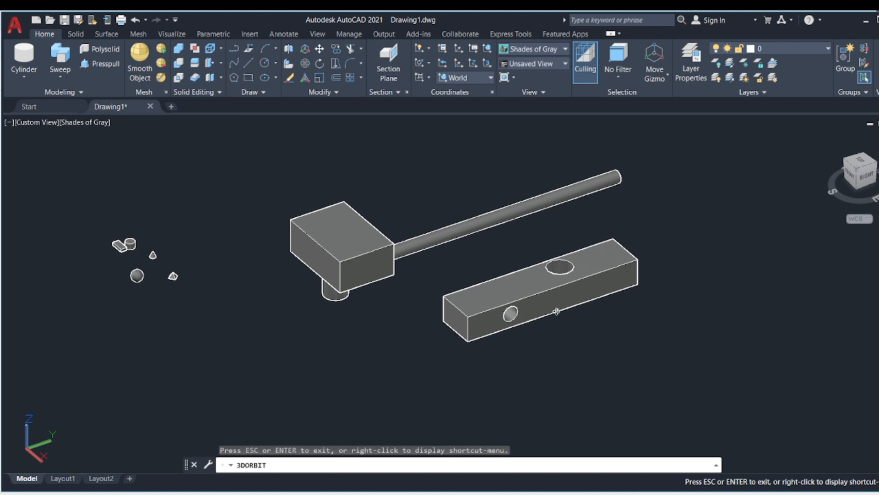
scroll(529, 276, up, 1)
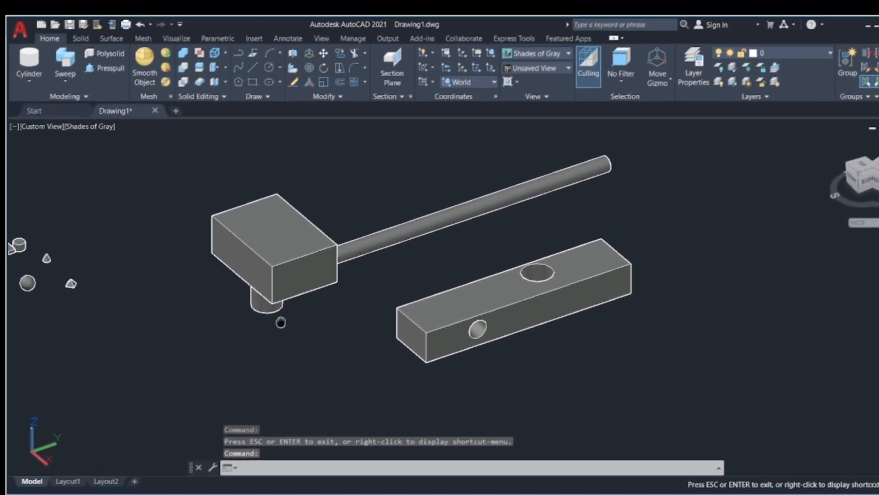
Draw a tall solid box with a height of about 68609 in an empty area of the model
middle_drag(650, 253, 15, 291)
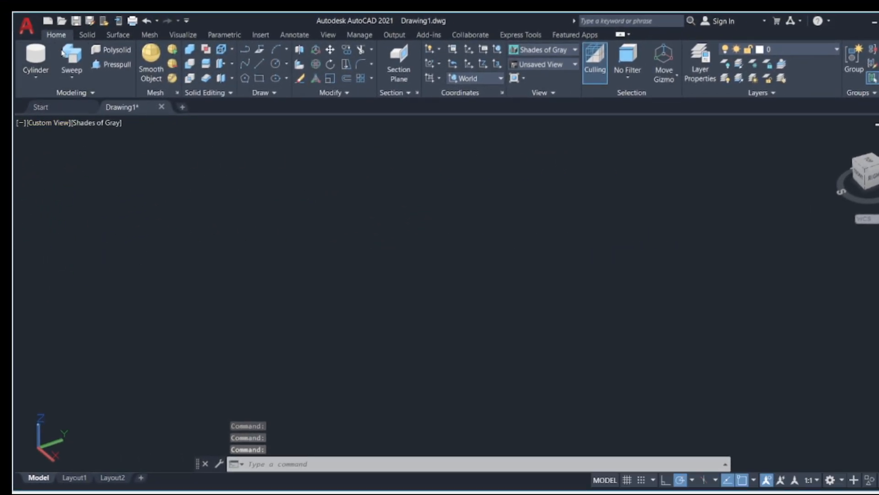
click(35, 77)
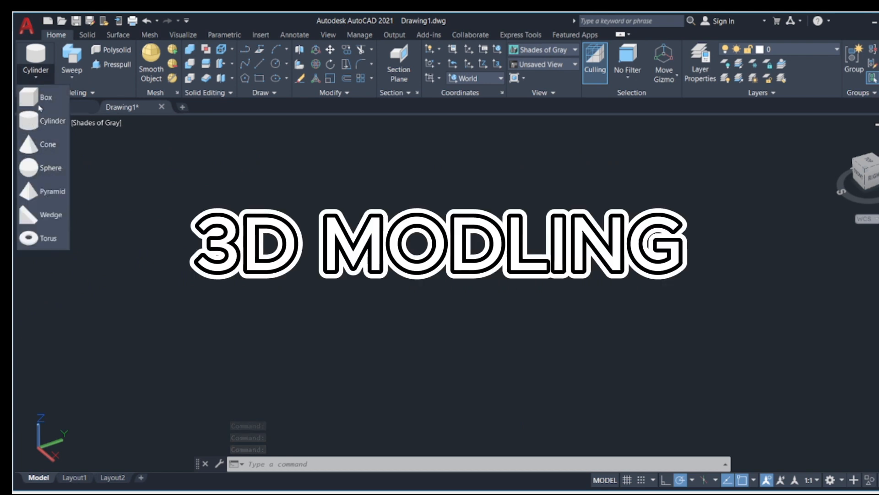
click(178, 200)
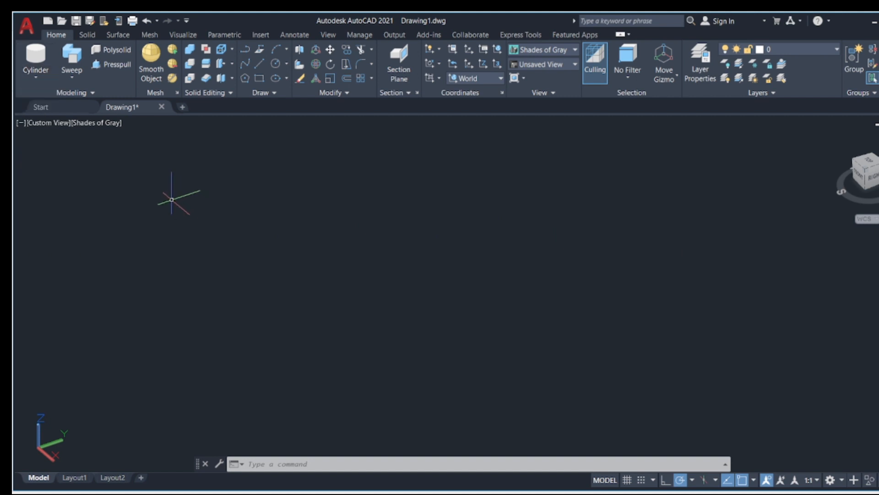
click(36, 79)
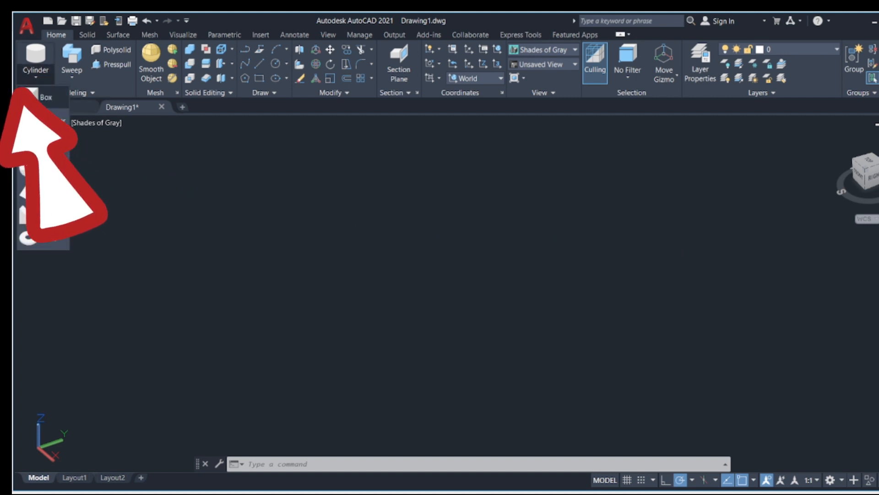
click(32, 97)
click(224, 310)
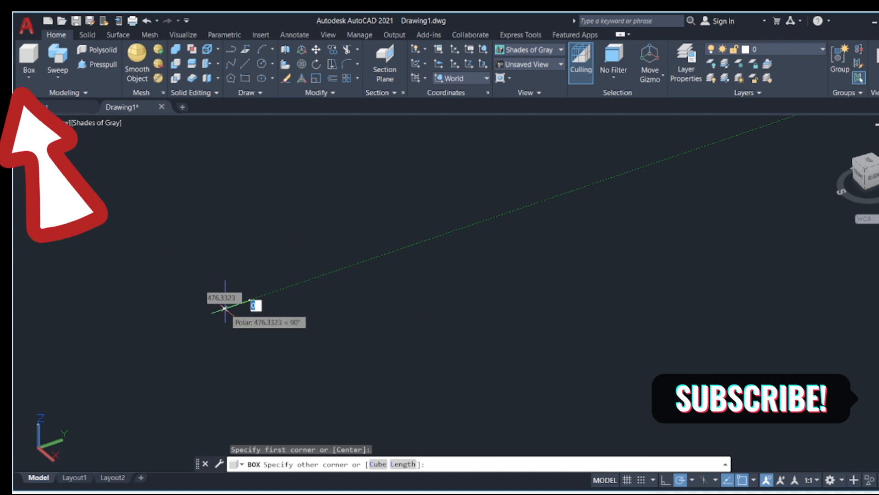
click(331, 314)
click(331, 220)
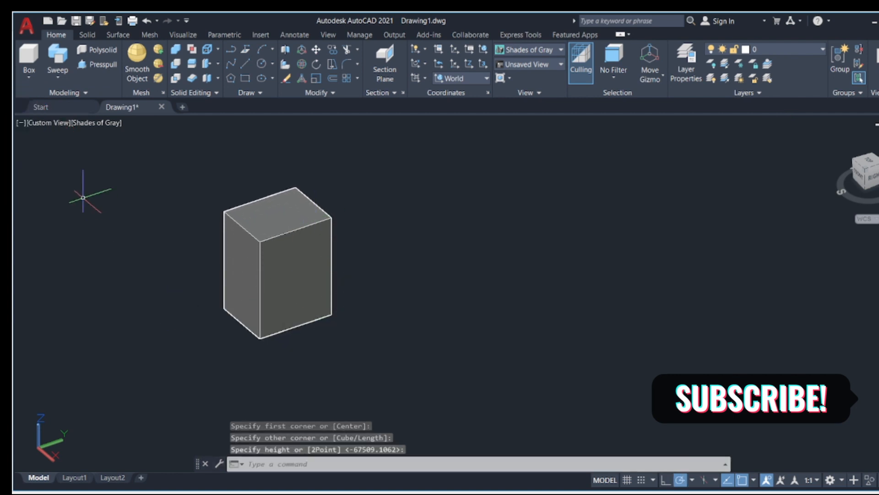
Draw a solid cylinder beside the box, with a radius of about 16737 and extending about 99583 downward
click(30, 79)
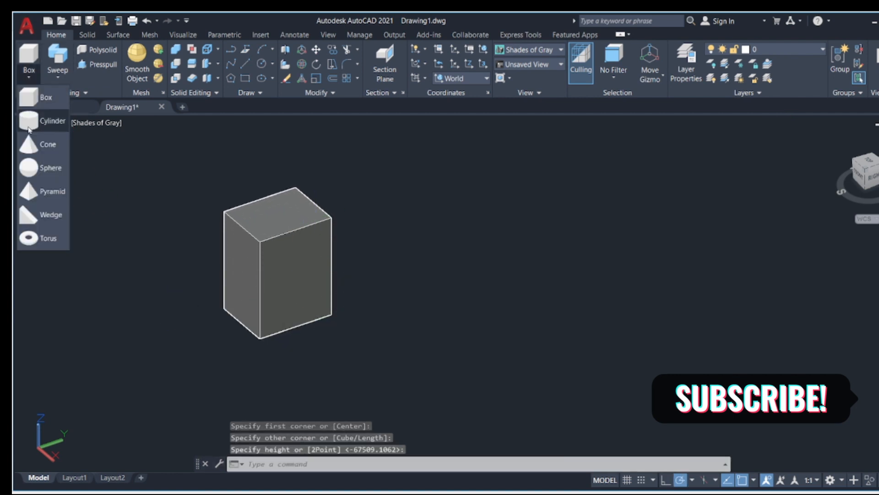
click(32, 123)
click(417, 226)
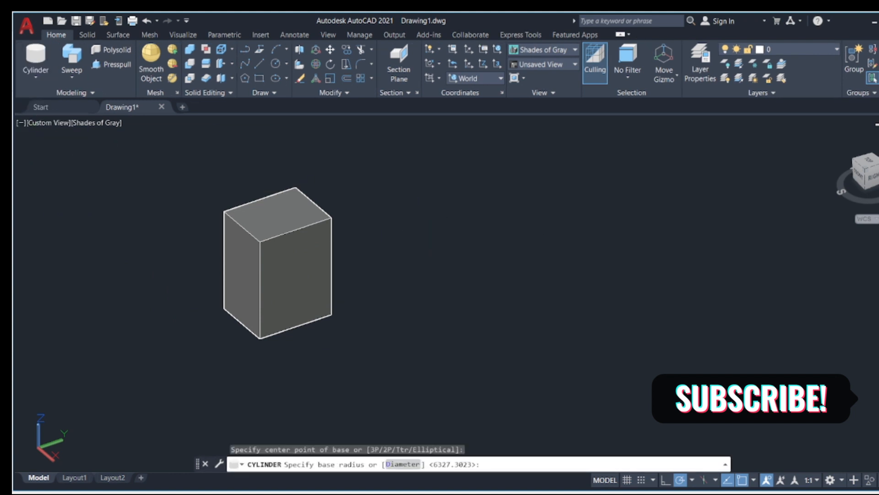
click(438, 228)
click(439, 362)
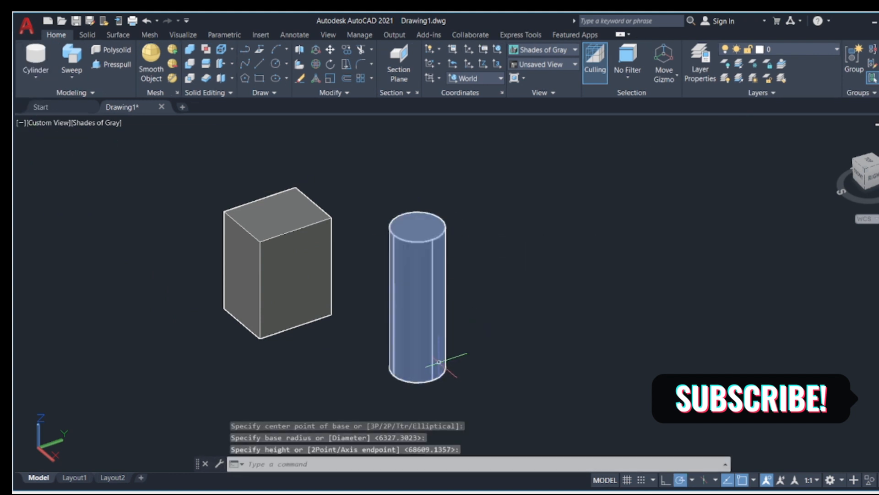
Draw an upright solid cone beside the cylinder with a base radius of about 21804
click(40, 80)
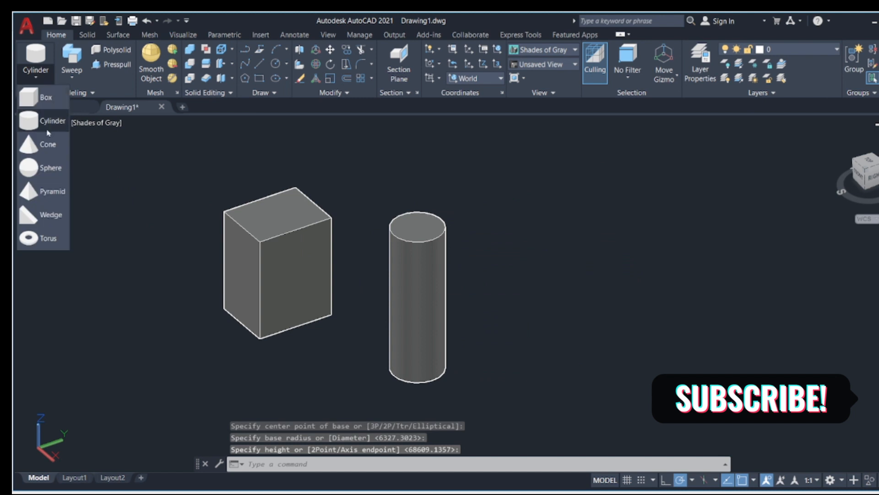
click(32, 147)
click(547, 310)
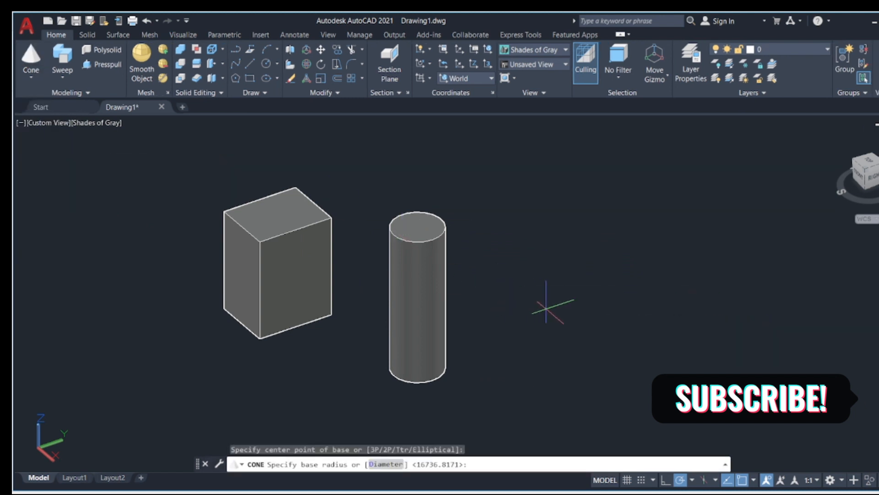
click(581, 297)
click(560, 169)
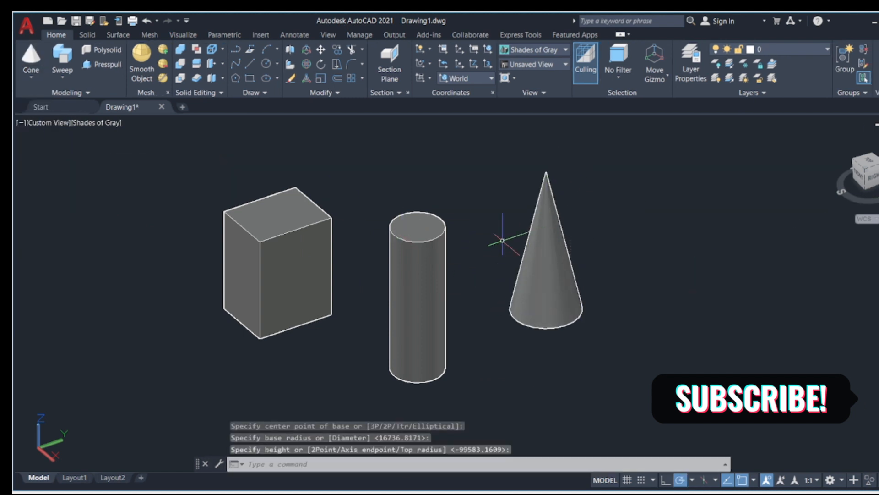
Draw a solid sphere beside the cone with a radius of about 35554
click(30, 84)
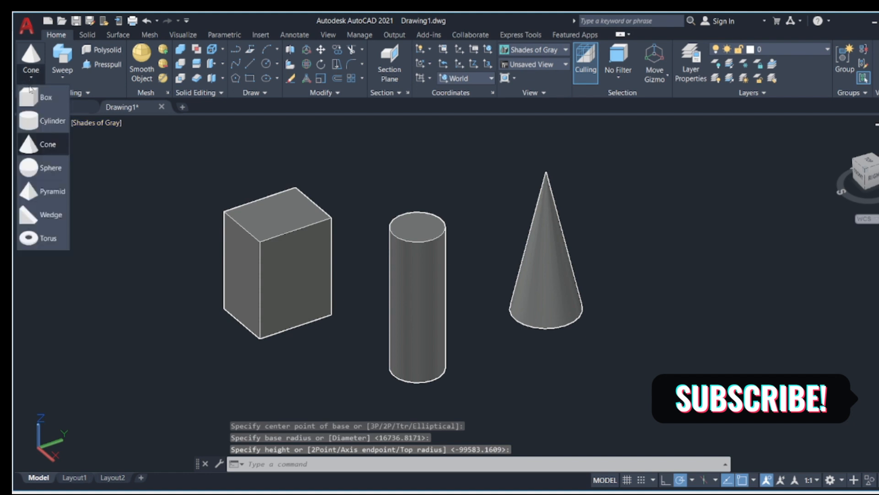
click(41, 171)
click(655, 294)
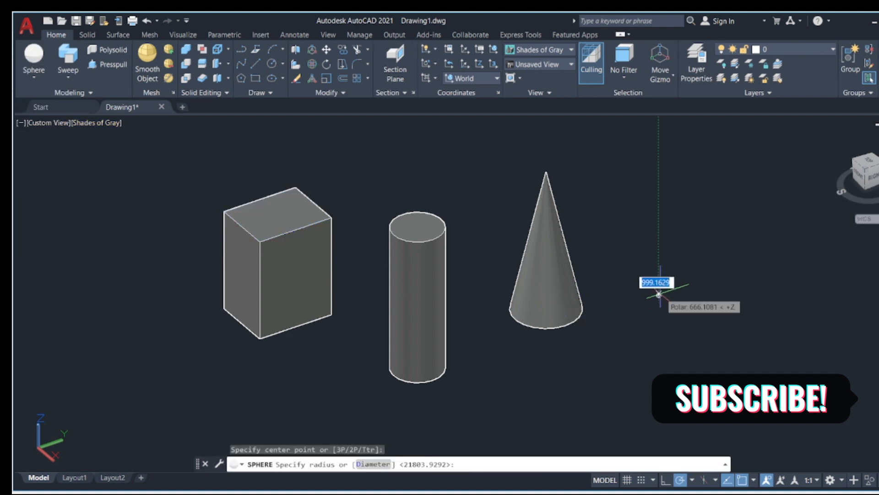
click(709, 277)
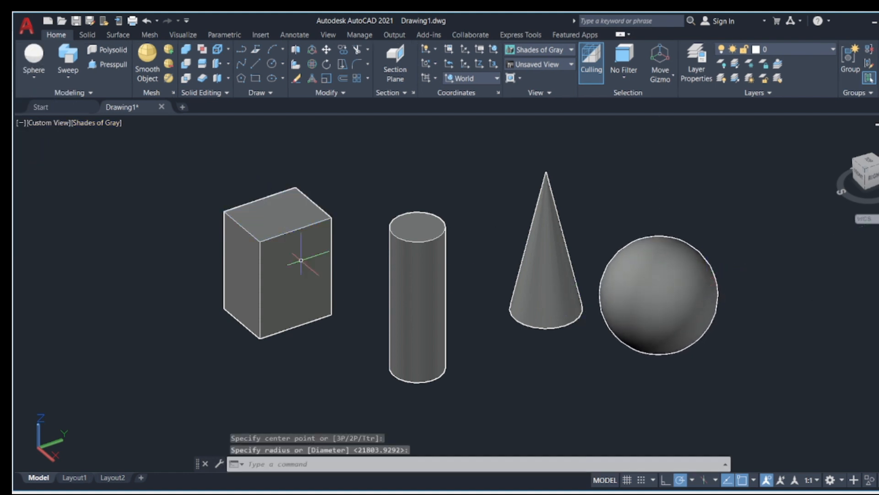
Draw an upright pyramid on the free side of the box, with base radius about 19421 and height about 80599
click(34, 78)
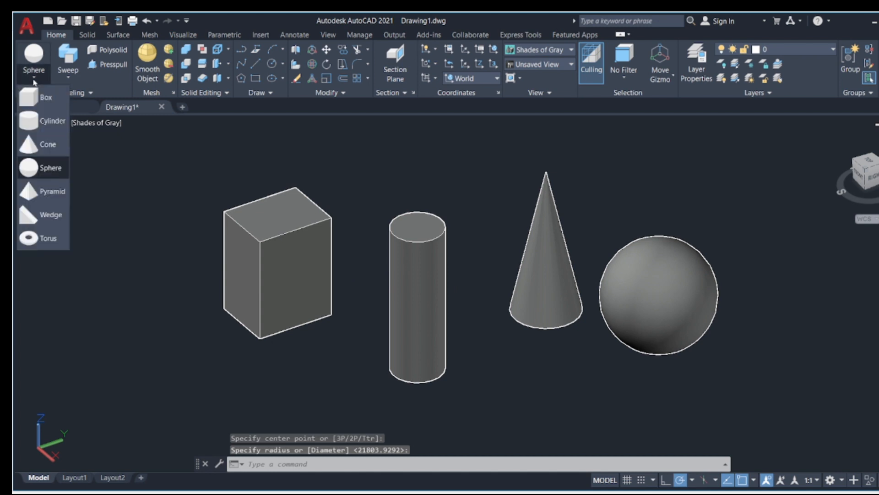
click(40, 191)
click(73, 304)
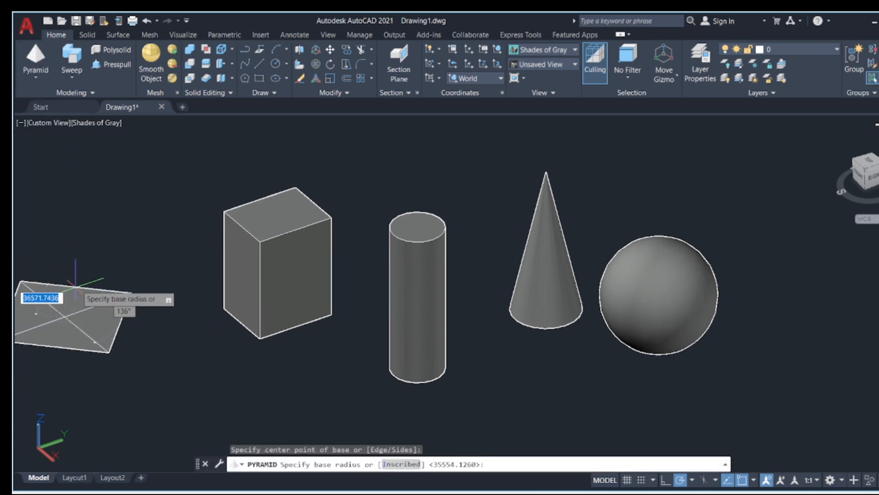
click(73, 303)
click(87, 203)
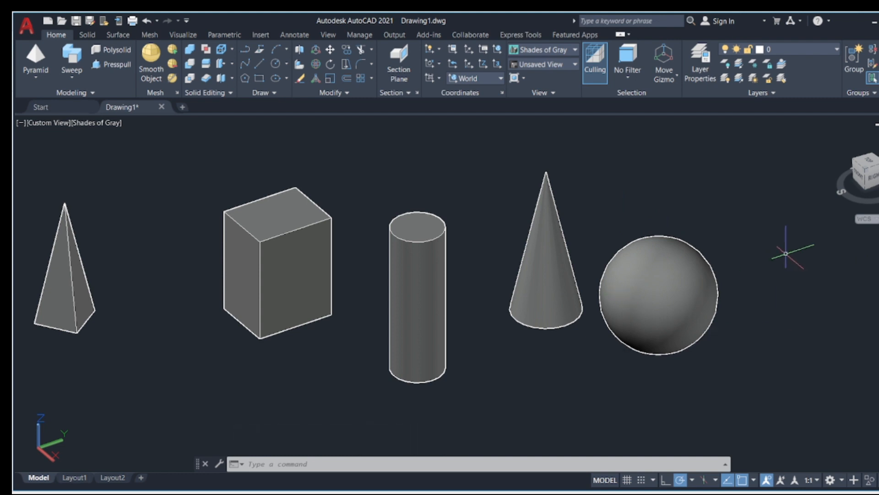
Draw a second solid box in an empty area away from the other primitives, about 41291 by 72230 and 98584 high
text(p)
key(Return)
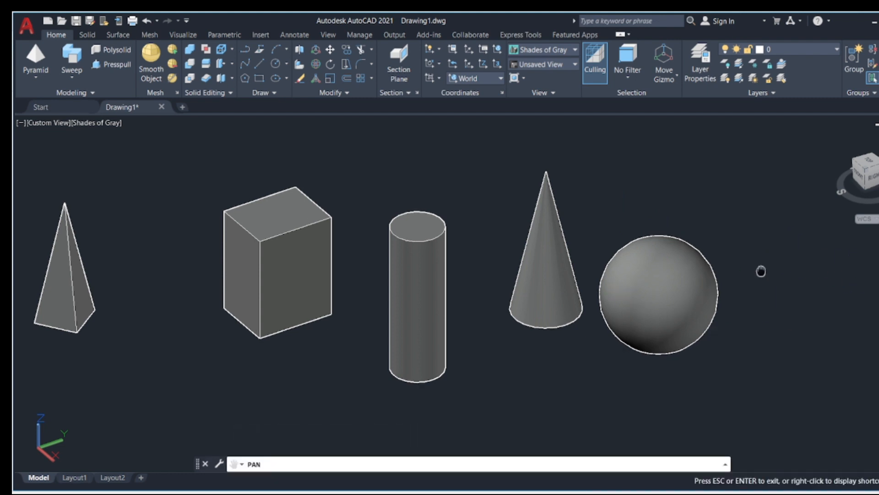
drag(760, 269, 53, 296)
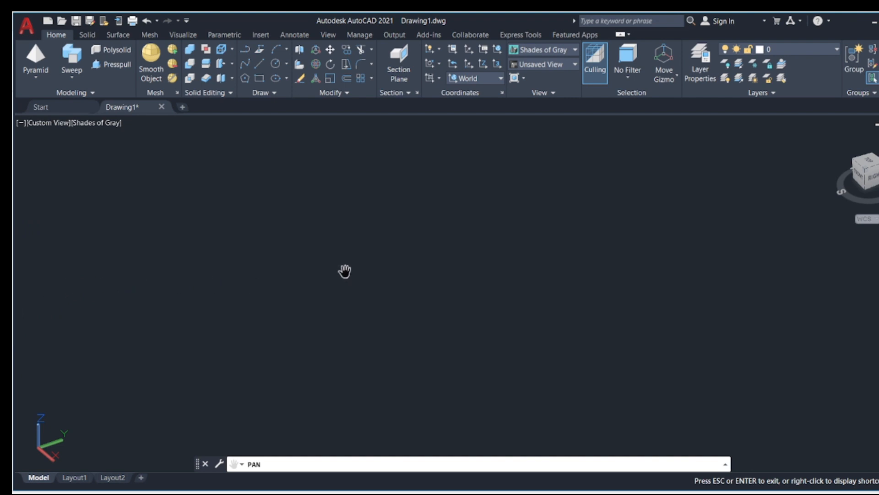
key(Escape)
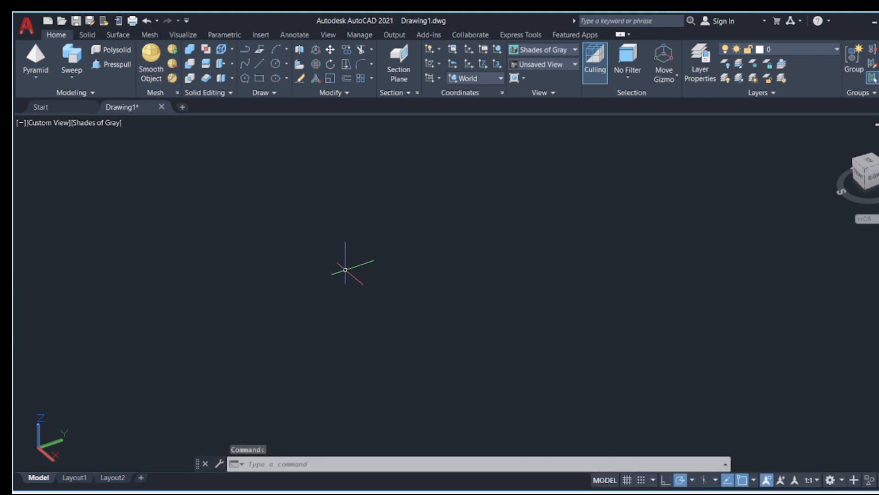
click(42, 82)
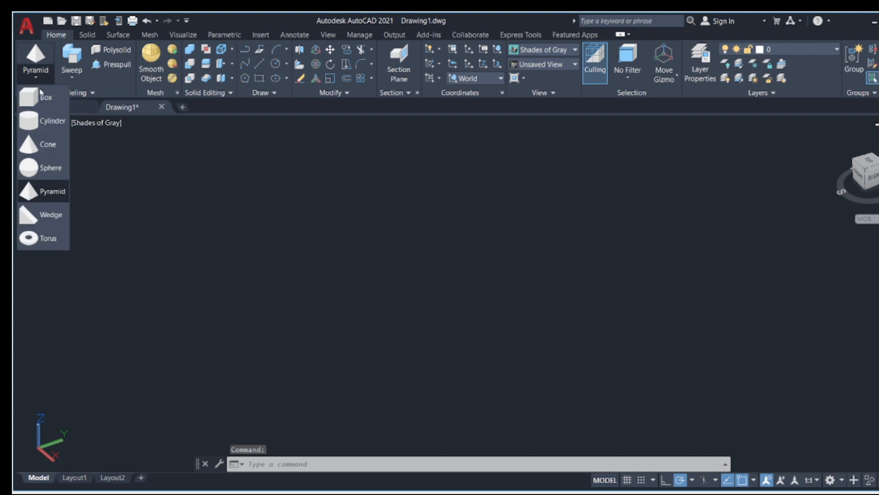
click(43, 97)
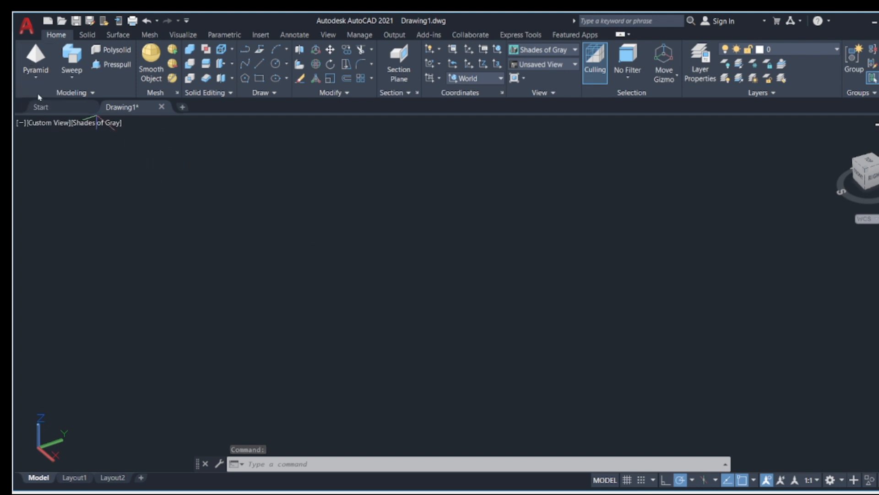
click(171, 341)
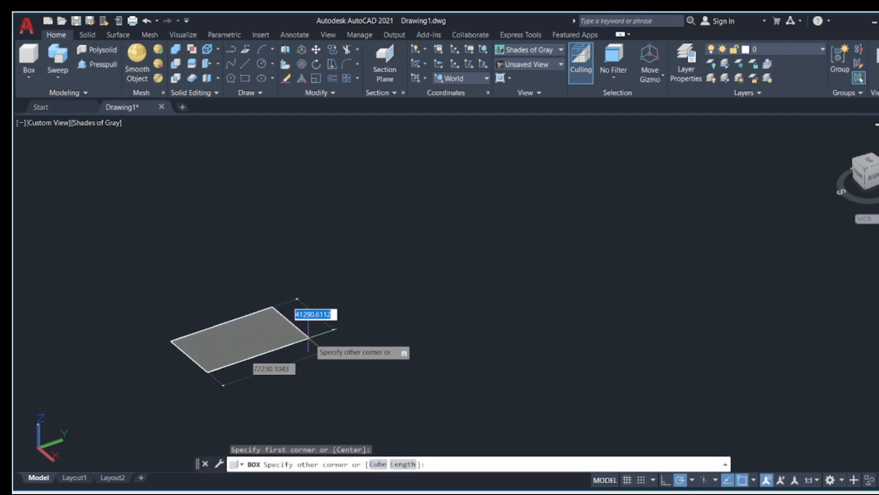
click(310, 338)
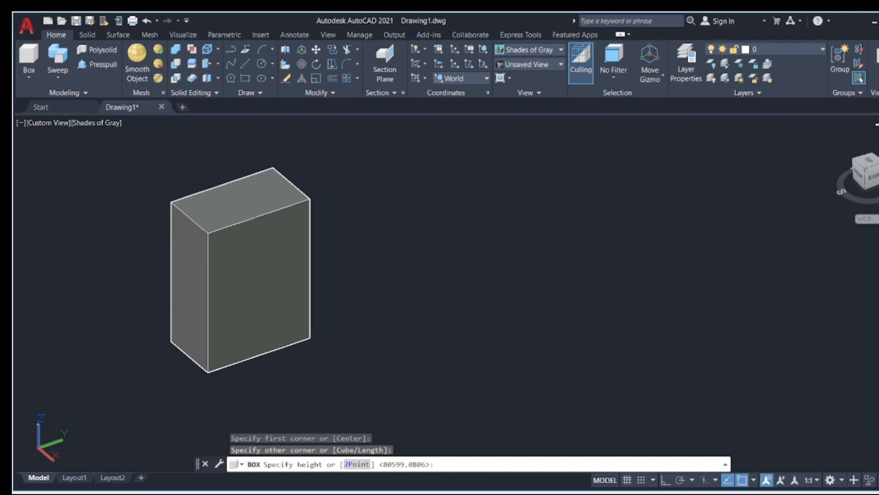
click(310, 200)
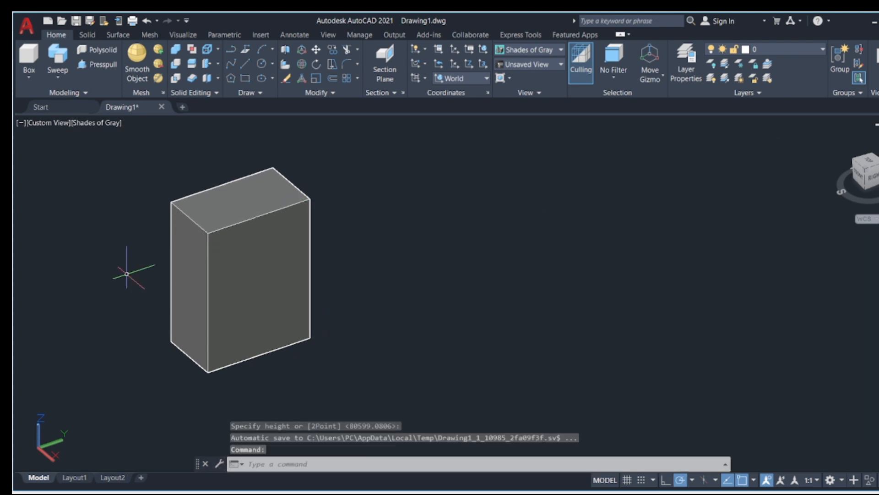
Draw a cylinder centred on the new box's narrow side face, running through the box and out beyond its opposite side
click(29, 77)
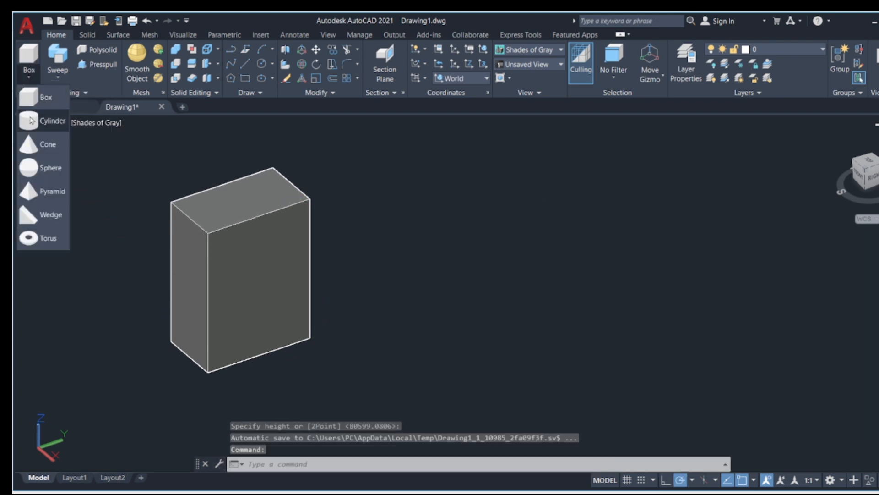
click(30, 120)
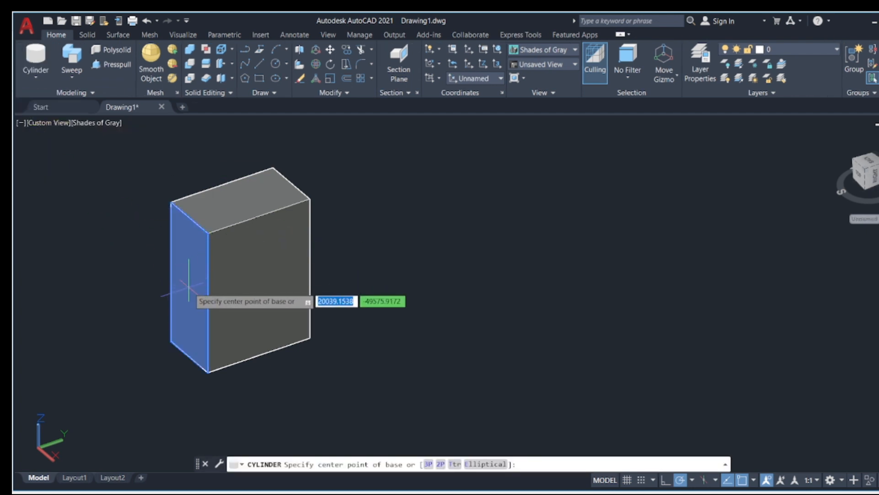
click(189, 284)
click(192, 297)
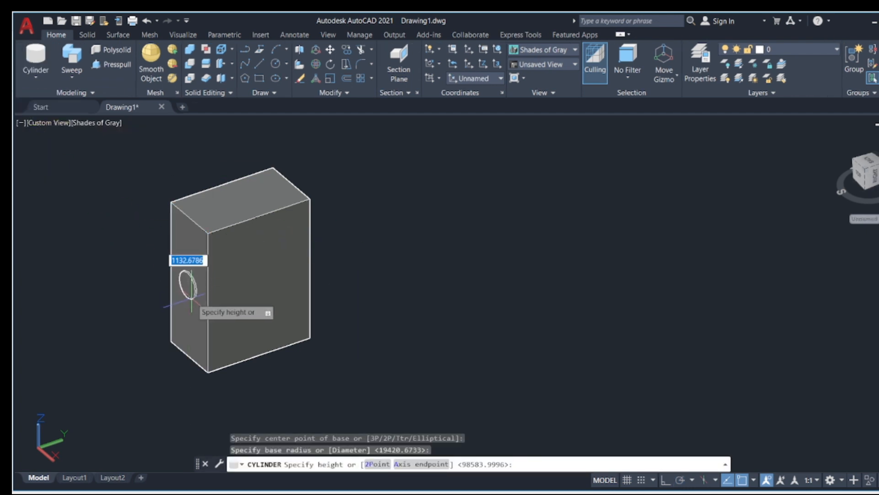
click(513, 234)
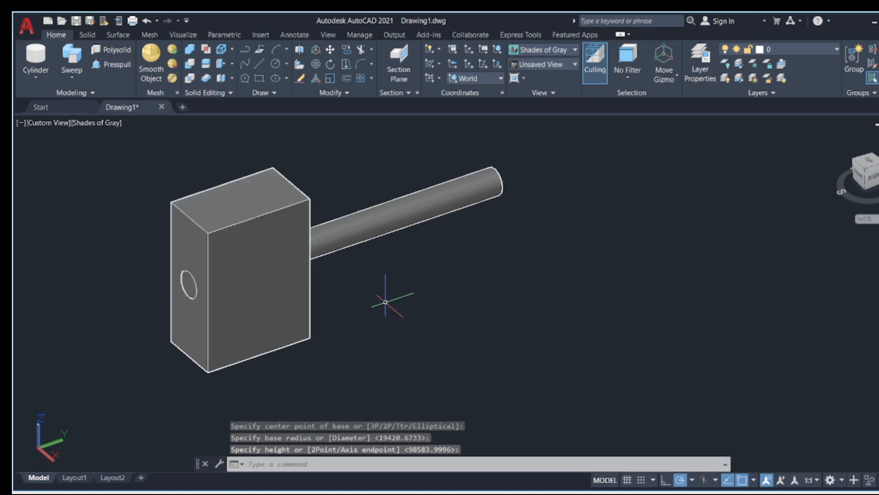
shift+middle_drag(465, 314, 373, 288)
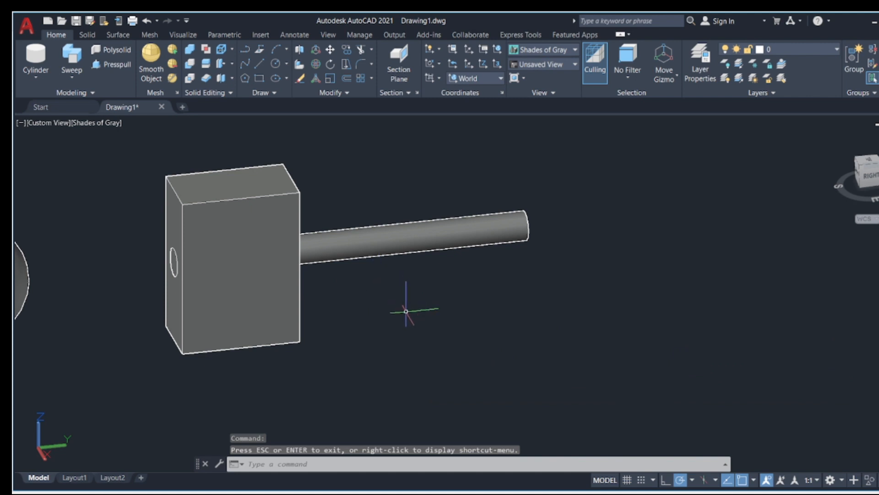
middle_click(405, 311)
middle_click(405, 312)
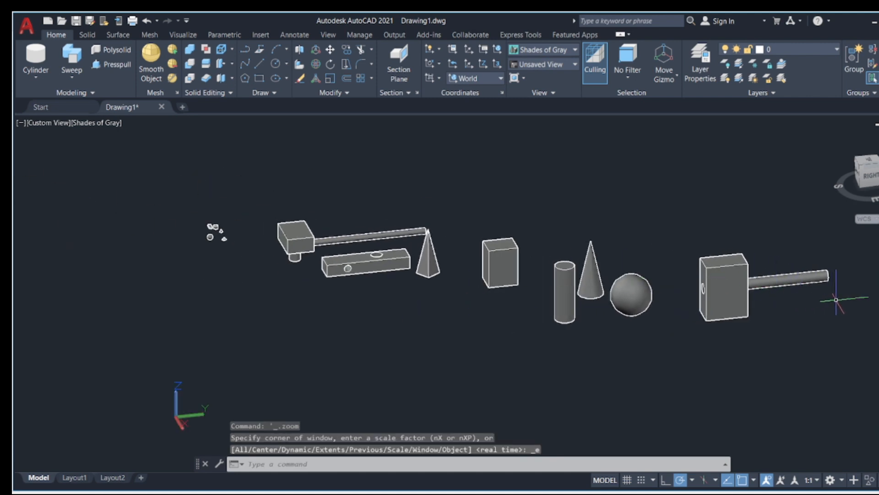
middle_drag(729, 301, 287, 274)
scroll(229, 265, up, 6)
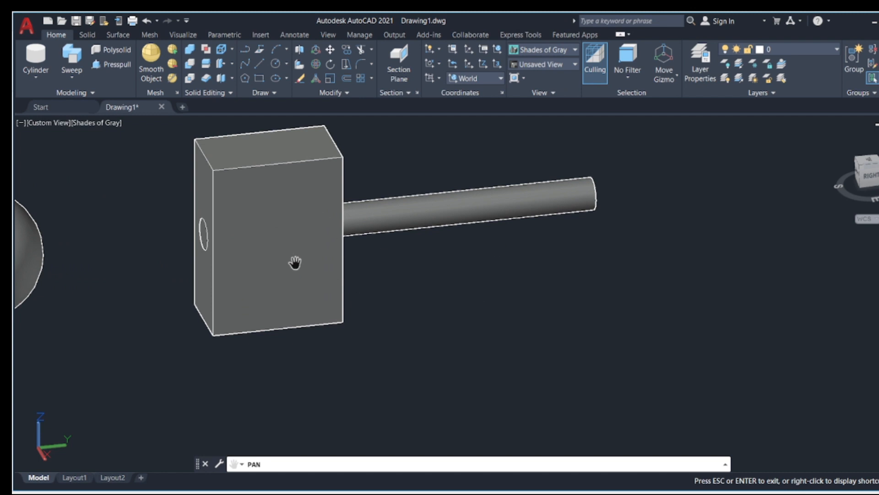
Highlight the box and the cylinder running through it one after the other to check whether they are separate solids
key(Escape)
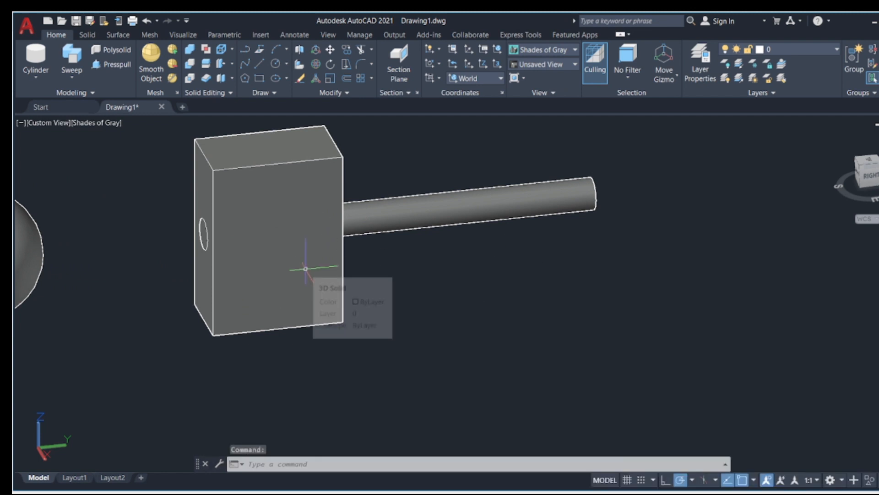
click(283, 170)
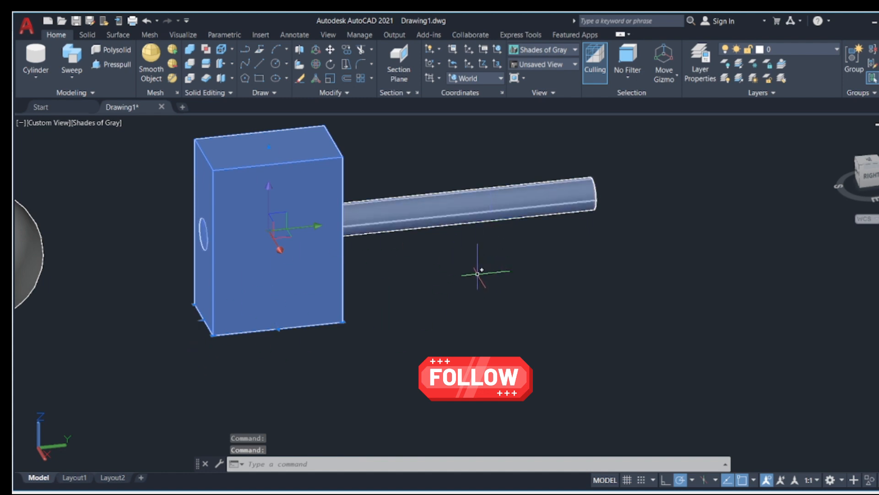
key(Escape)
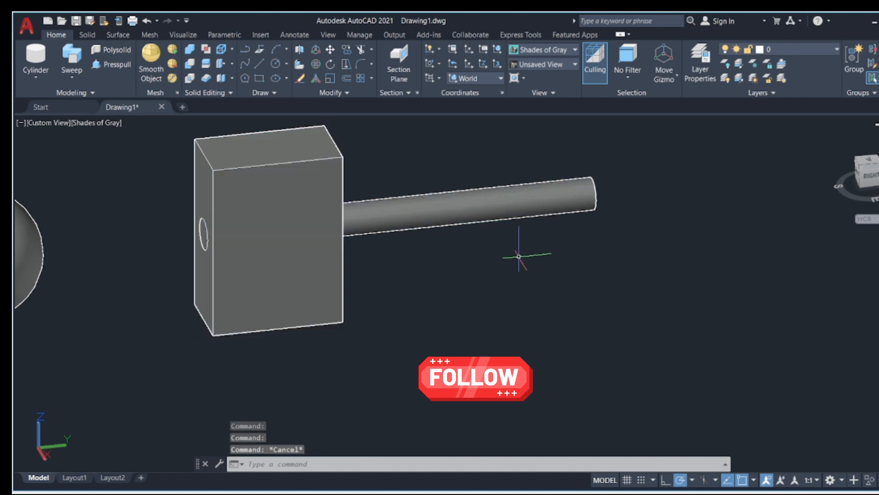
click(478, 209)
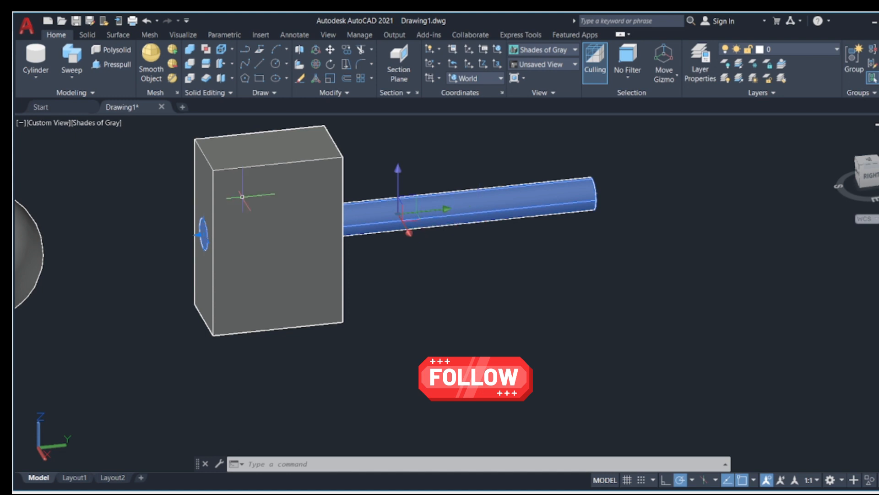
key(Escape)
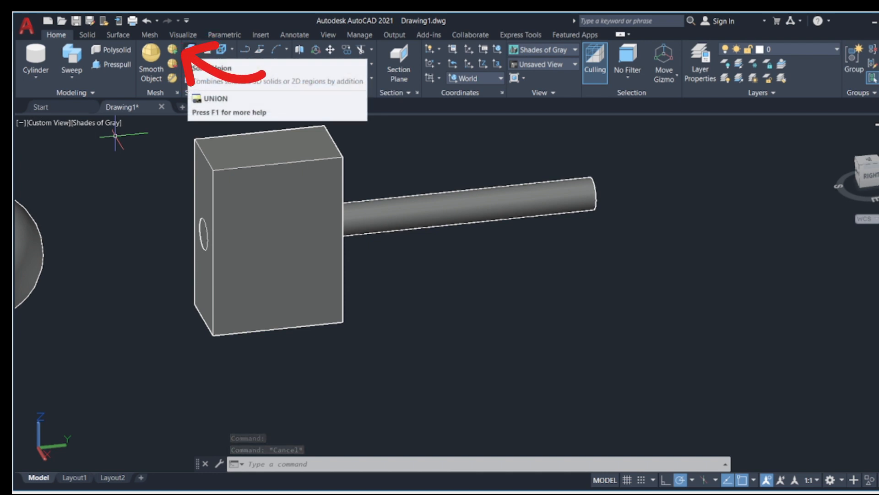
Combine the box and the cylinder running through it into one solid with Union
click(190, 50)
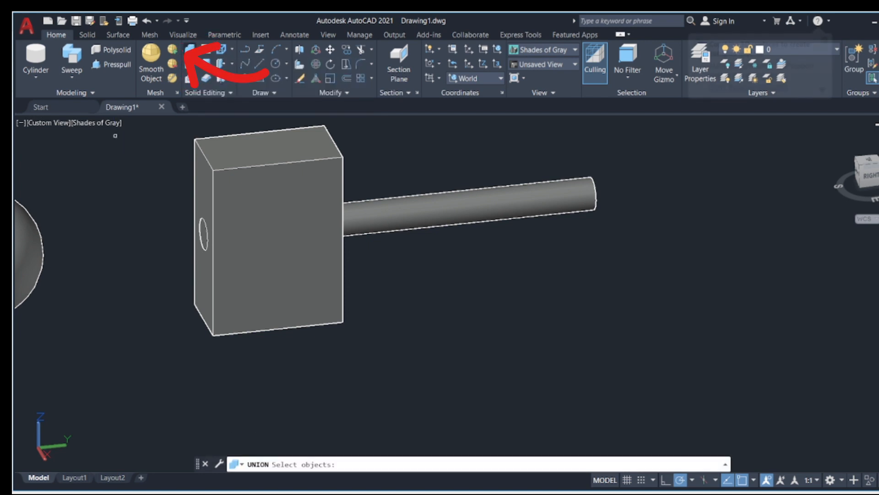
click(228, 166)
click(486, 210)
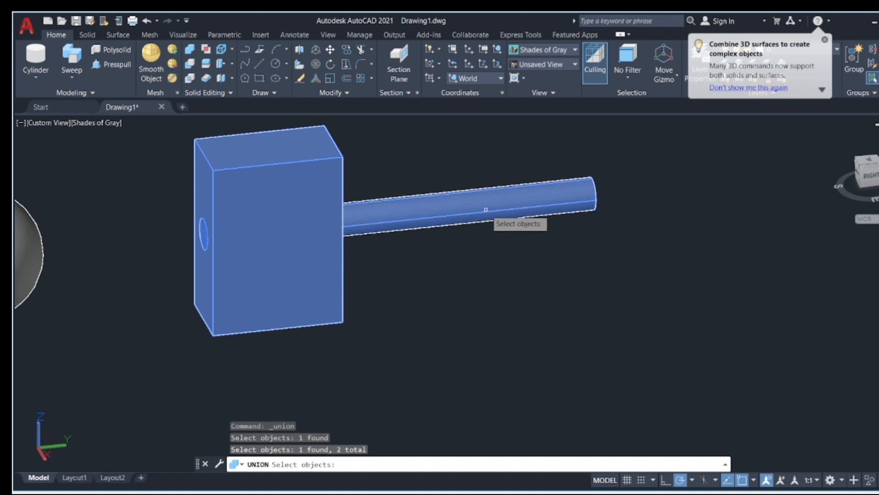
key(Return)
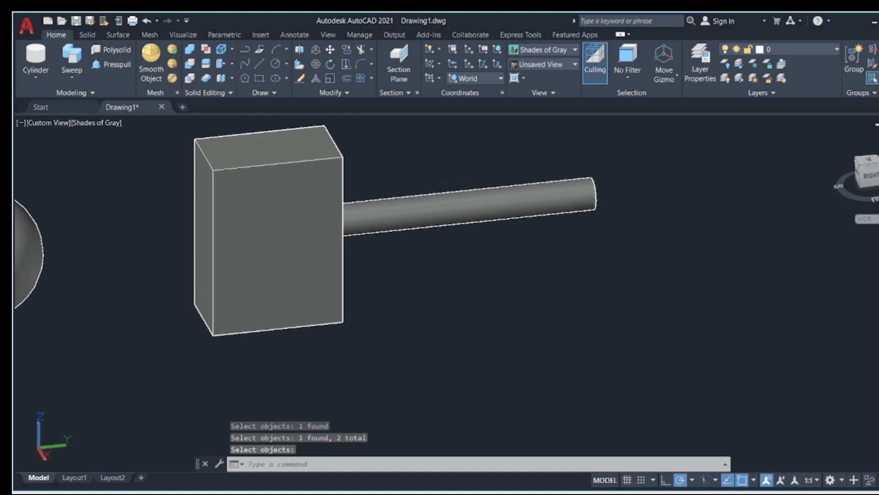
Draw a thinner cylinder from the box's top face down through and out below it, radius about 5019 and length about 148327
shift+middle_drag(561, 326, 561, 326)
mouse_move(413, 290)
shift+middle_down()
mouse_move(367, 273)
mouse_move(371, 284)
mouse_move(369, 255)
mouse_move(420, 258)
mouse_move(367, 208)
mouse_move(324, 245)
mouse_move(336, 227)
mouse_move(382, 216)
shift+middle_up()
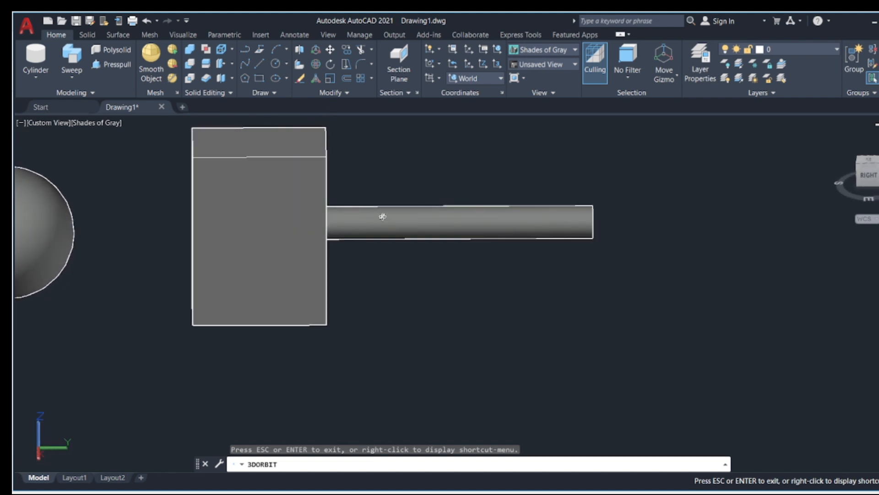
shift+middle_drag(260, 275, 270, 266)
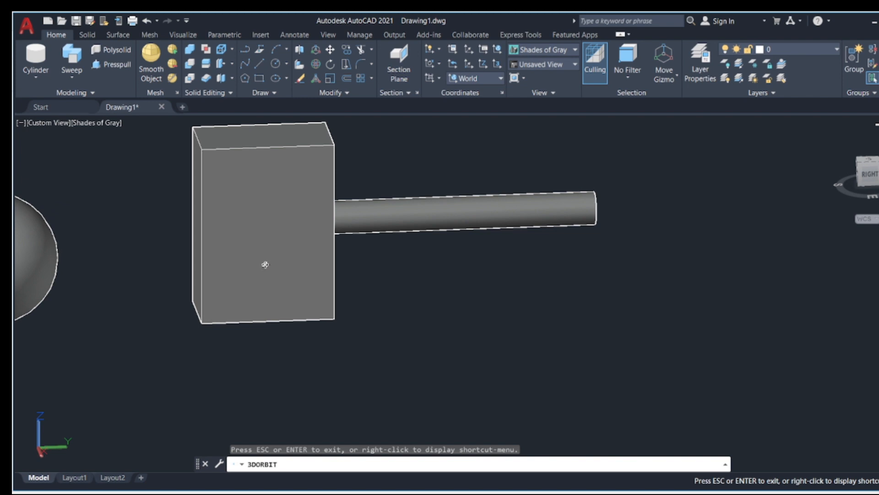
key(Escape)
click(36, 55)
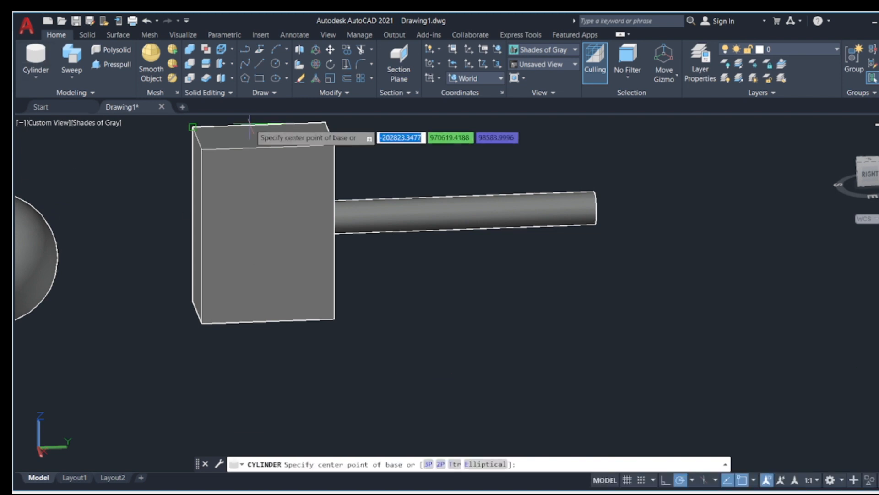
click(266, 138)
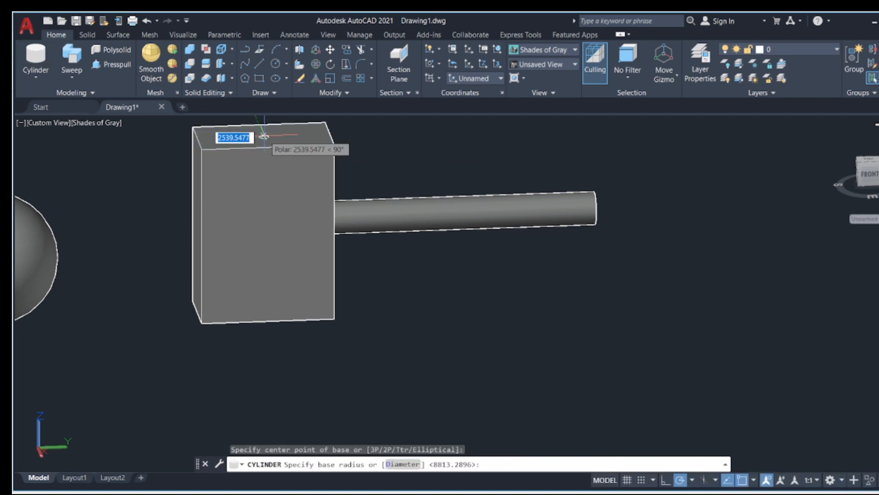
click(266, 136)
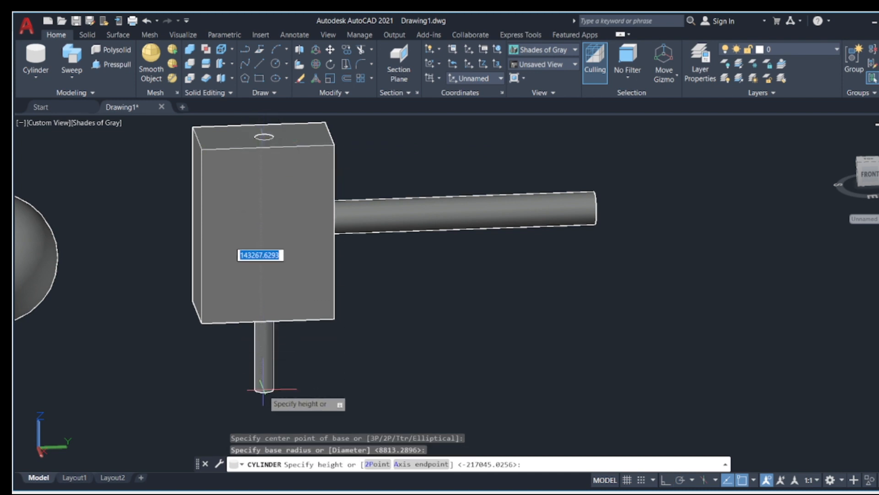
click(266, 397)
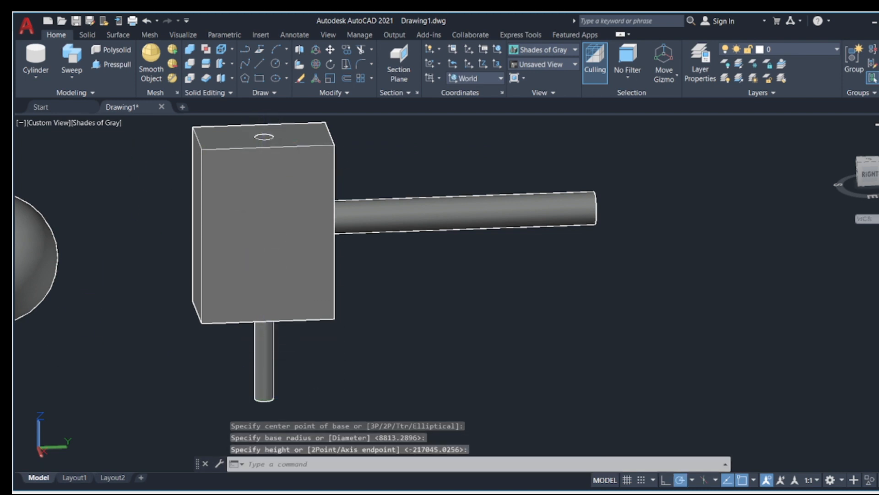
Unite the thin vertical cylinder with the combined box-and-cylinder solid
click(189, 49)
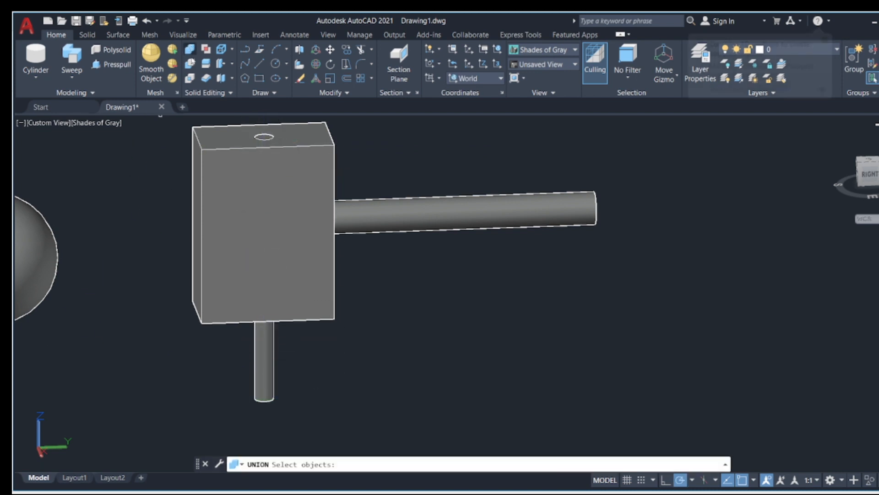
click(223, 176)
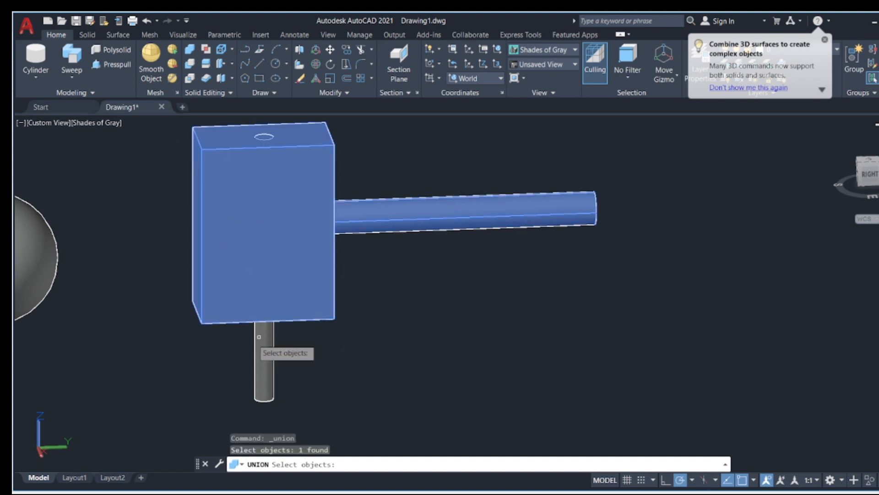
click(257, 372)
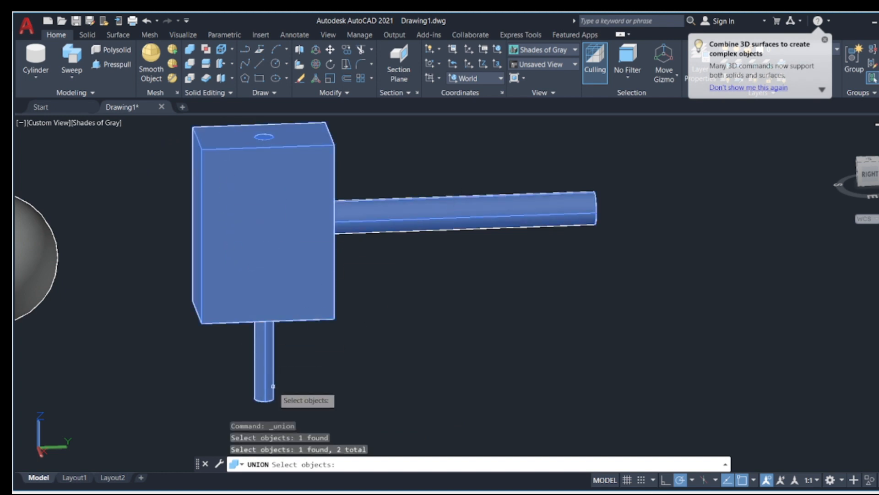
key(Return)
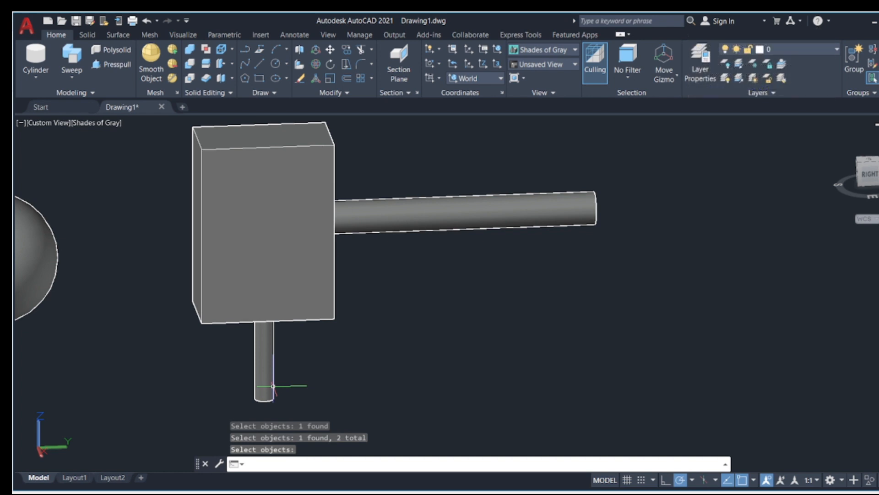
Draw a new solid box about 62728 high in an empty area away from the united solid
click(877, 325)
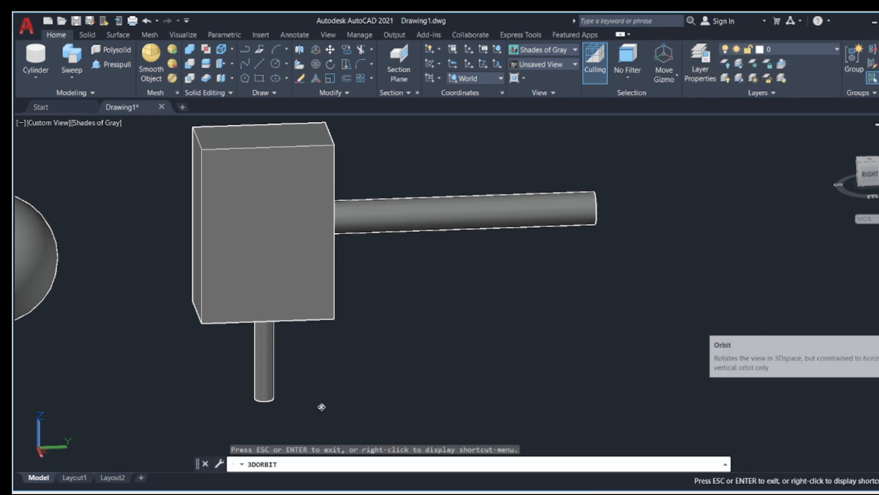
mouse_move(304, 401)
mouse_down()
mouse_move(270, 300)
mouse_move(287, 370)
mouse_move(344, 392)
mouse_move(292, 401)
mouse_up()
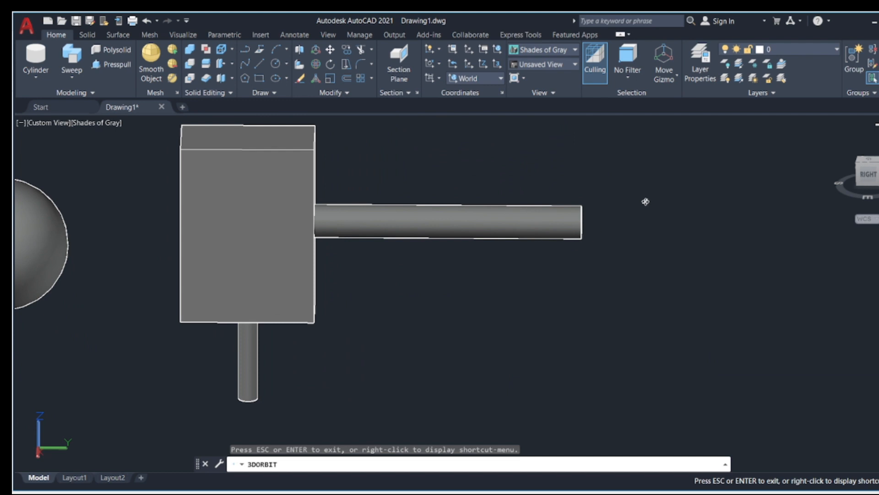
key(Escape)
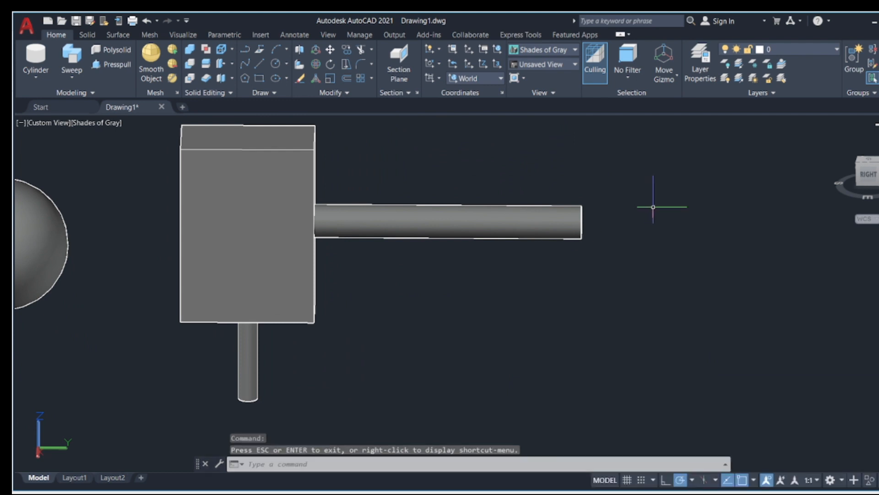
middle_drag(659, 211, 69, 281)
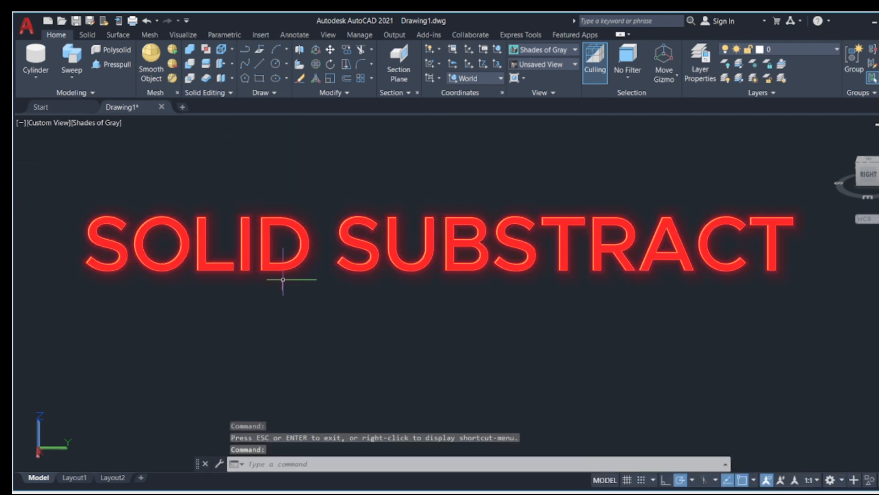
middle_drag(686, 280, 324, 276)
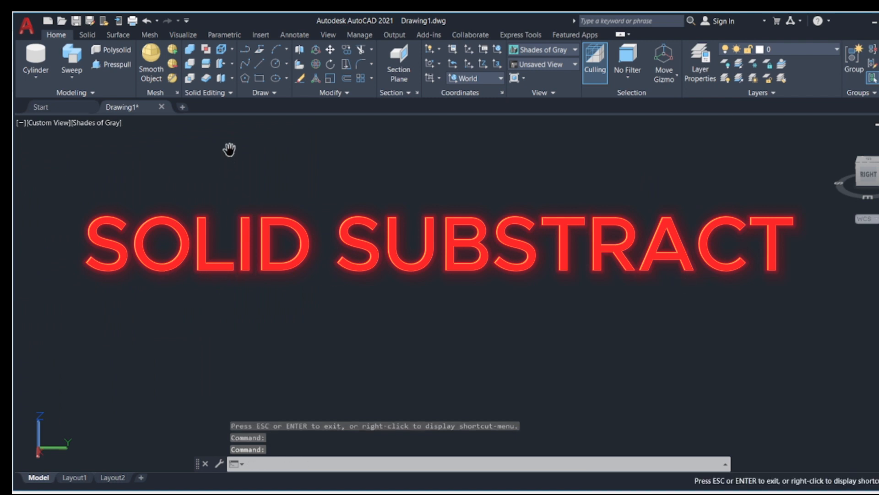
click(36, 79)
click(41, 97)
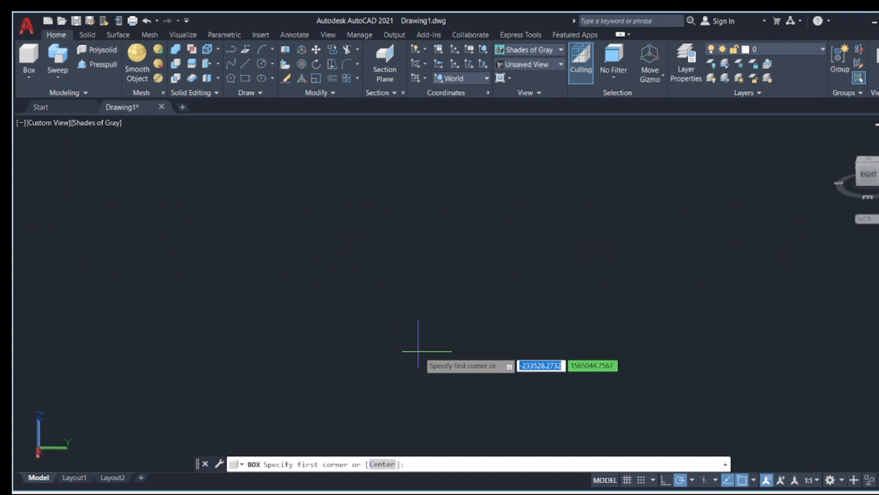
click(376, 300)
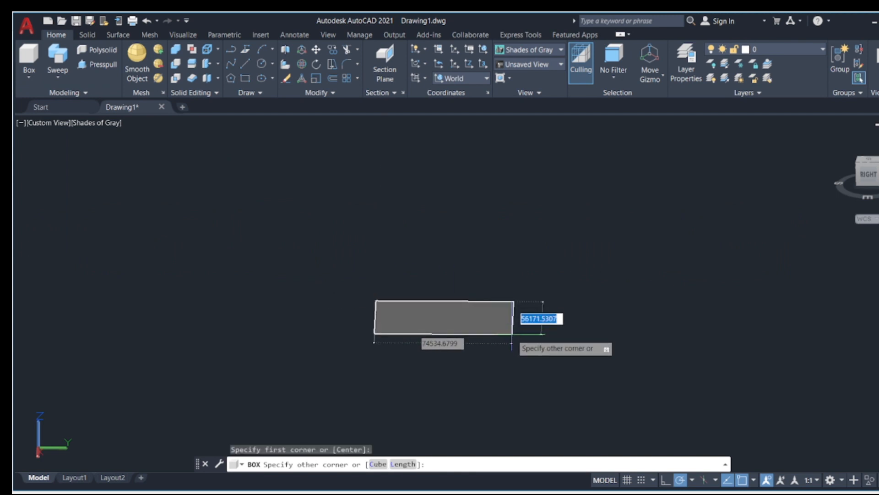
click(554, 285)
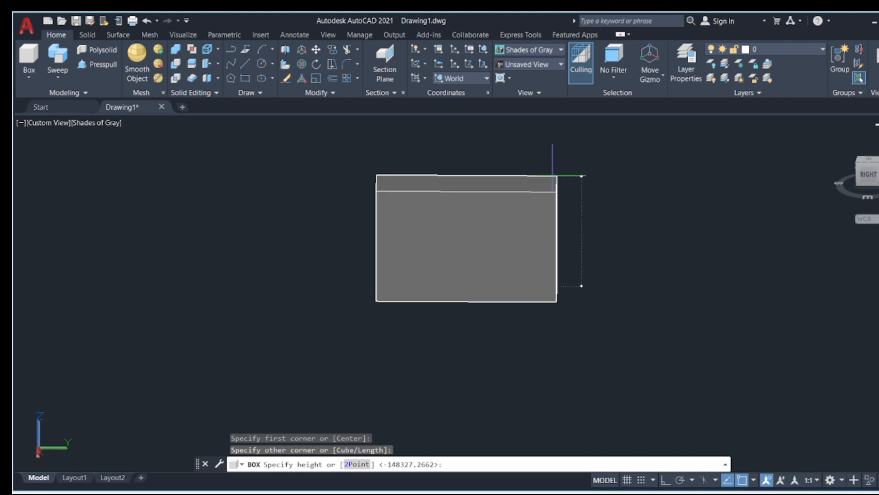
click(554, 176)
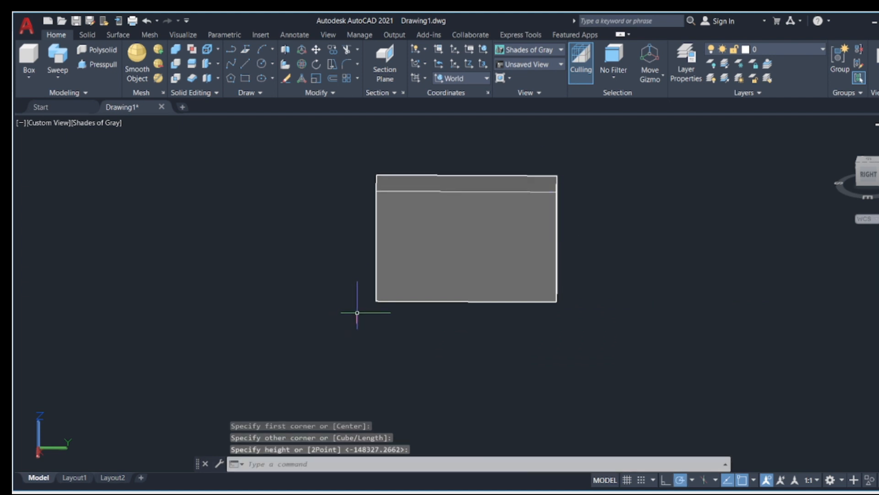
Draw a cylinder based on the new box's large front face, running through the box and out beyond its back
click(29, 77)
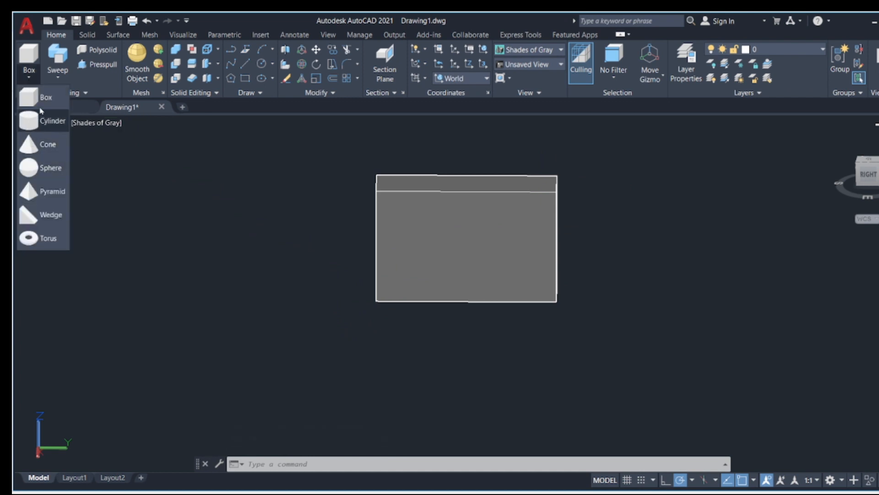
click(31, 124)
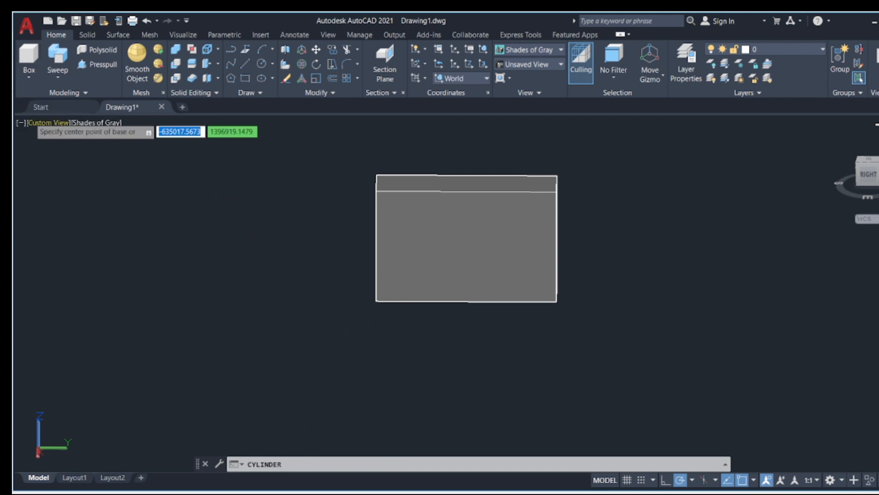
click(449, 241)
click(431, 251)
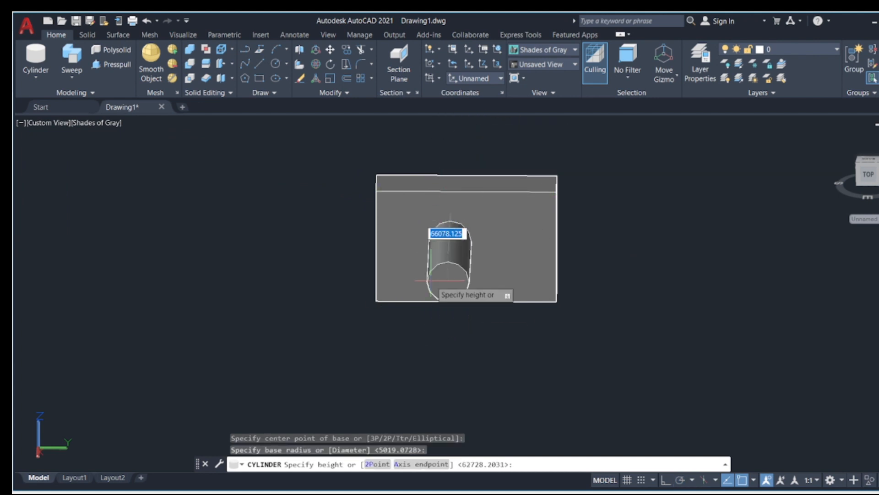
click(453, 160)
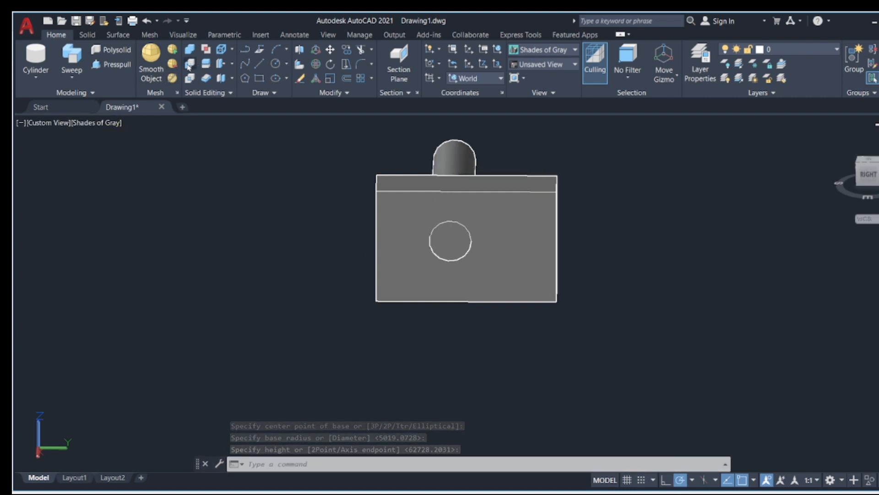
click(189, 66)
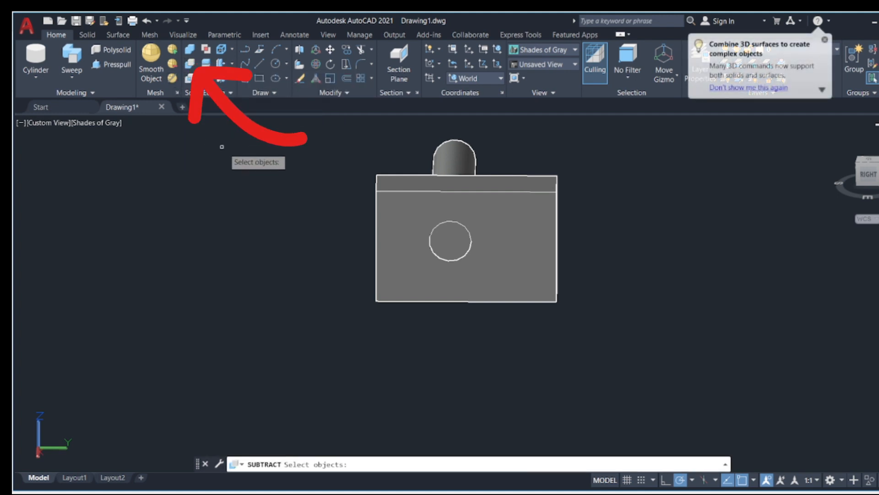
click(392, 220)
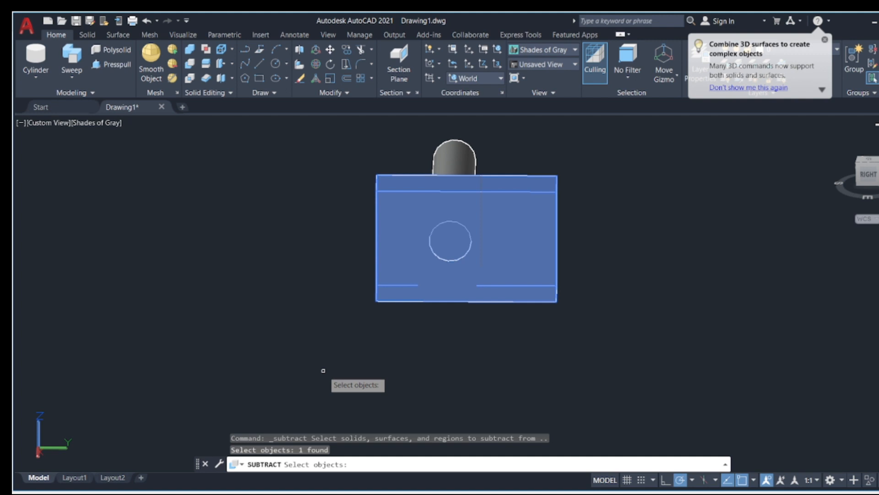
key(Return)
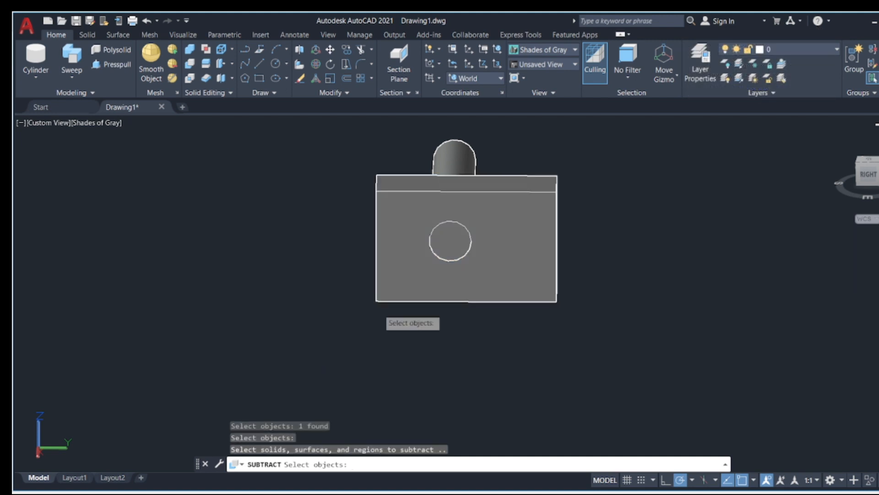
click(454, 238)
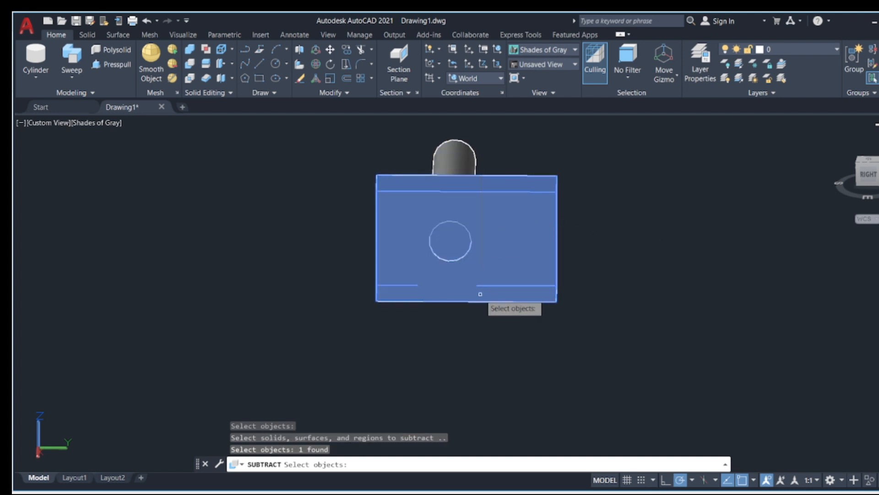
key(Escape)
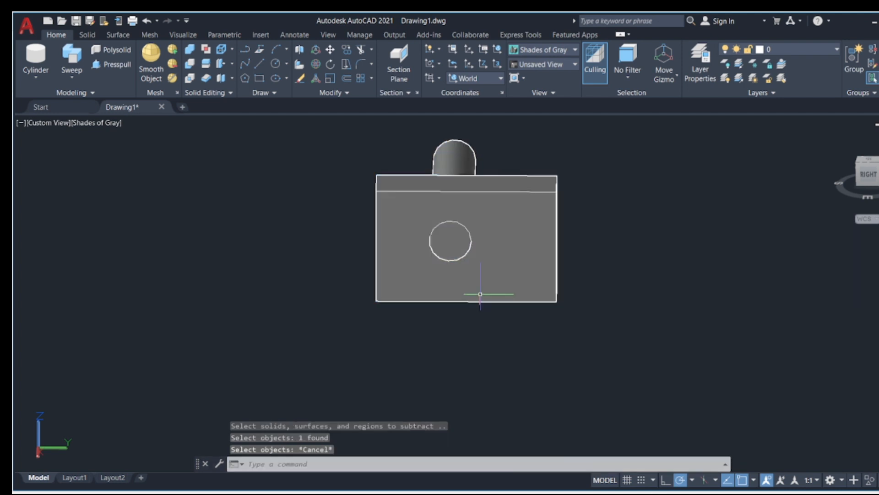
Subtract the cylinder running through the large front face from the box to cut a round through-hole
click(189, 64)
click(385, 197)
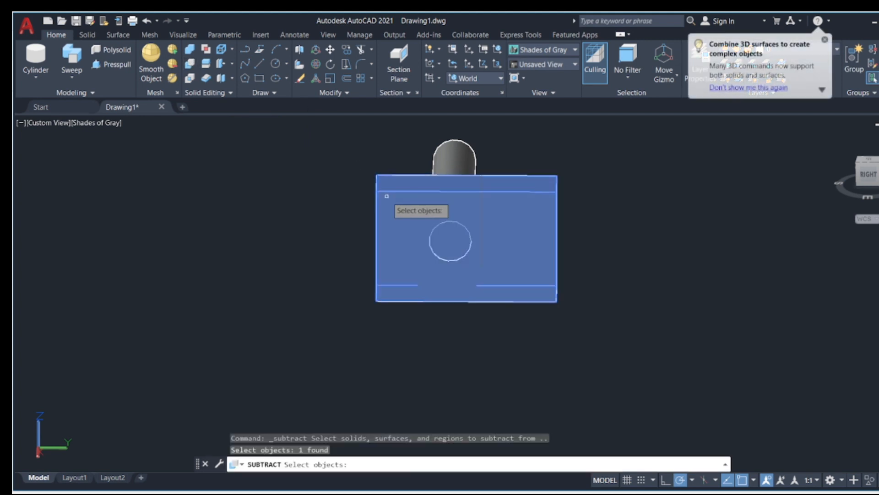
key(Return)
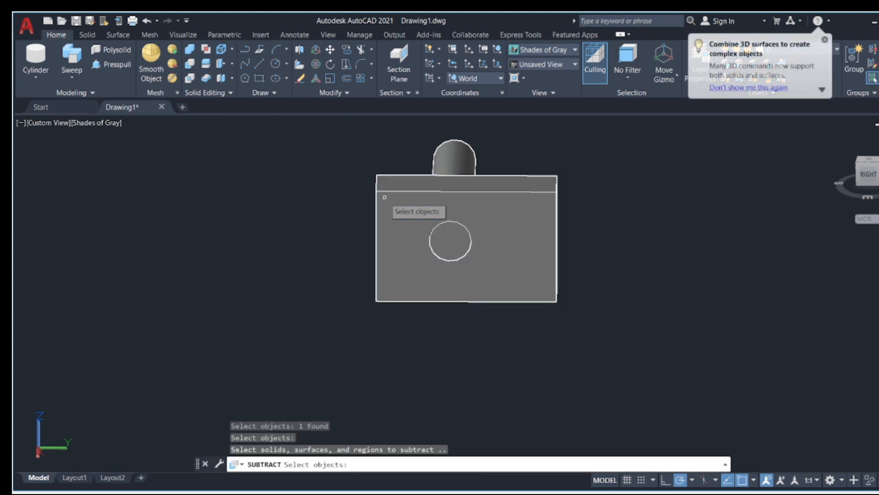
click(457, 154)
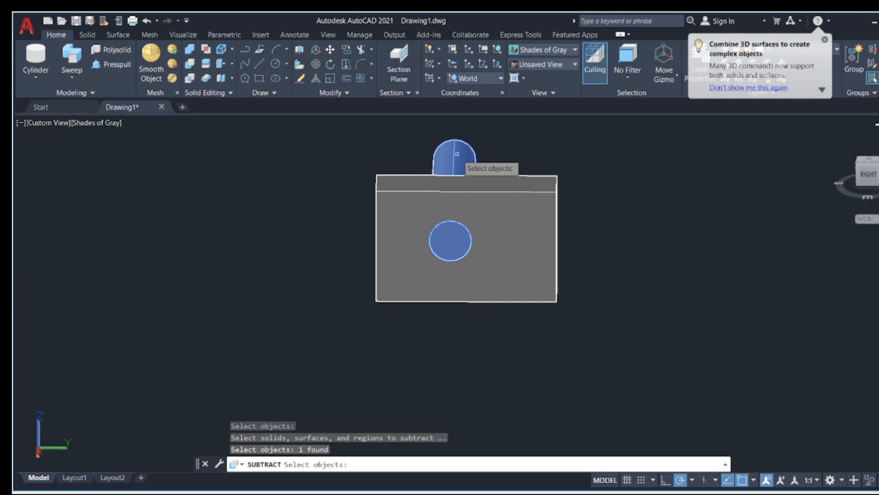
key(Return)
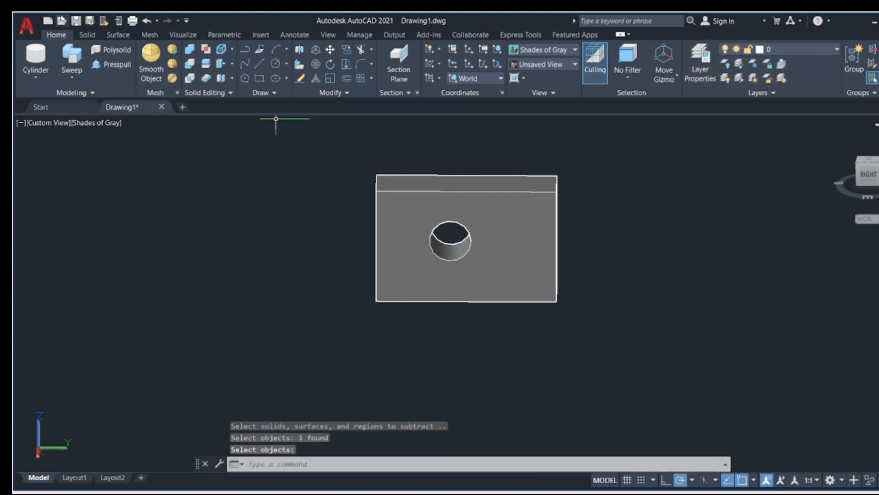
Draw a thin cylinder based near one end of the box's narrow top face, running down through the box and out below it
click(38, 55)
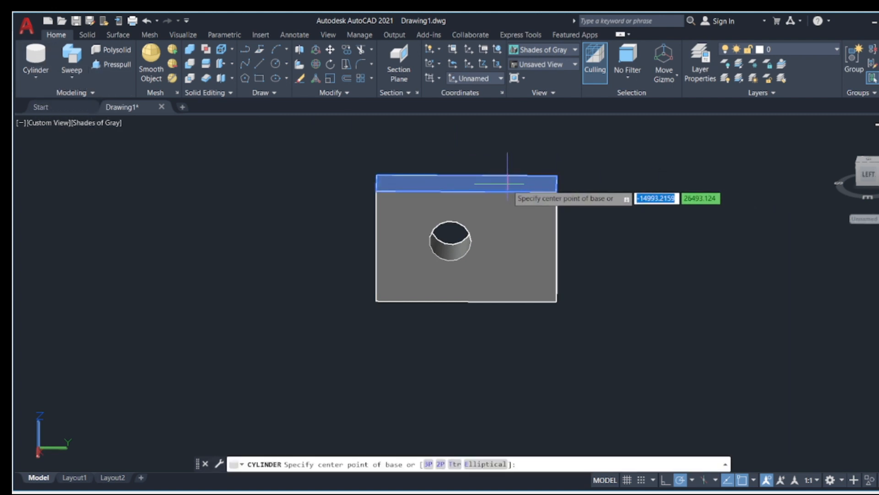
click(508, 184)
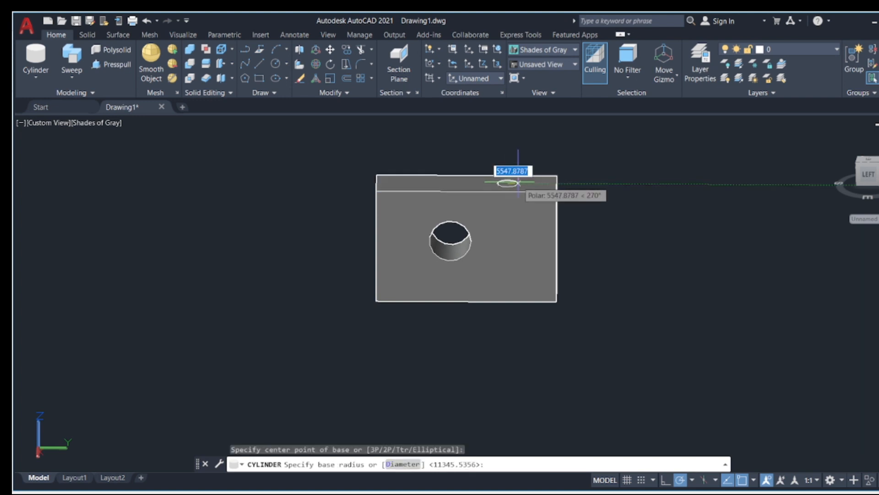
click(519, 183)
click(524, 383)
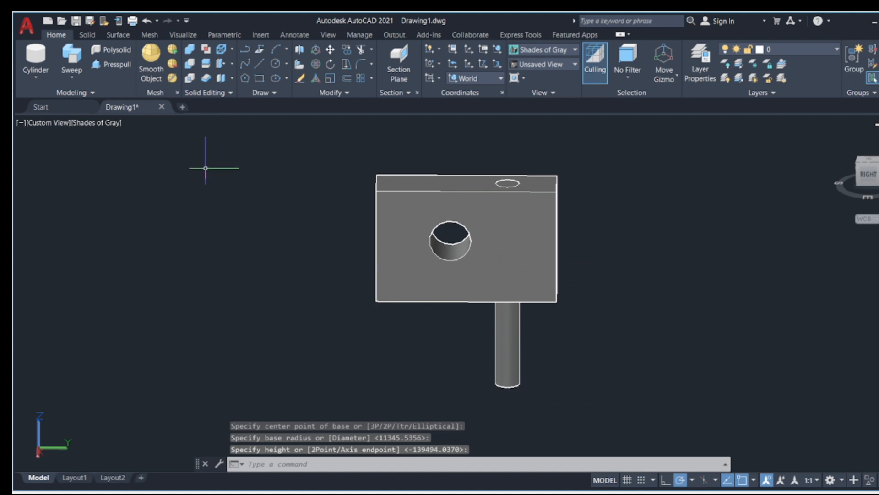
Subtract the thin vertical cylinder from the box to cut a hole down through its top face
click(190, 66)
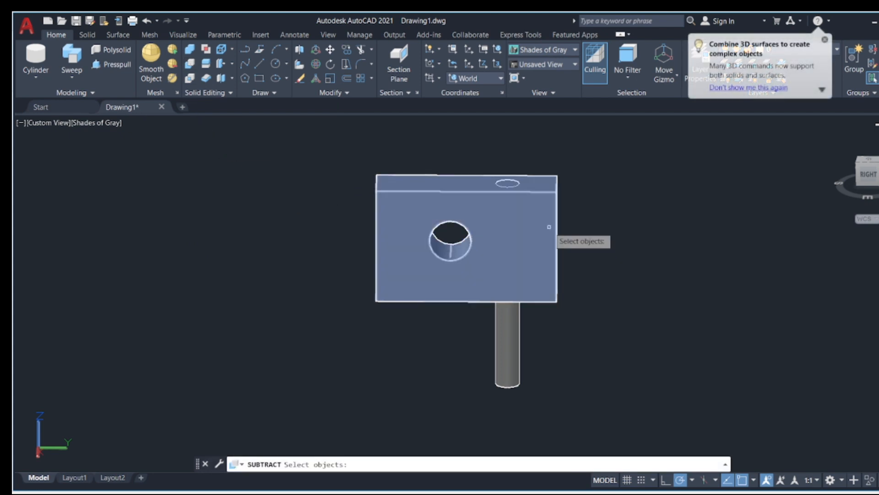
click(433, 200)
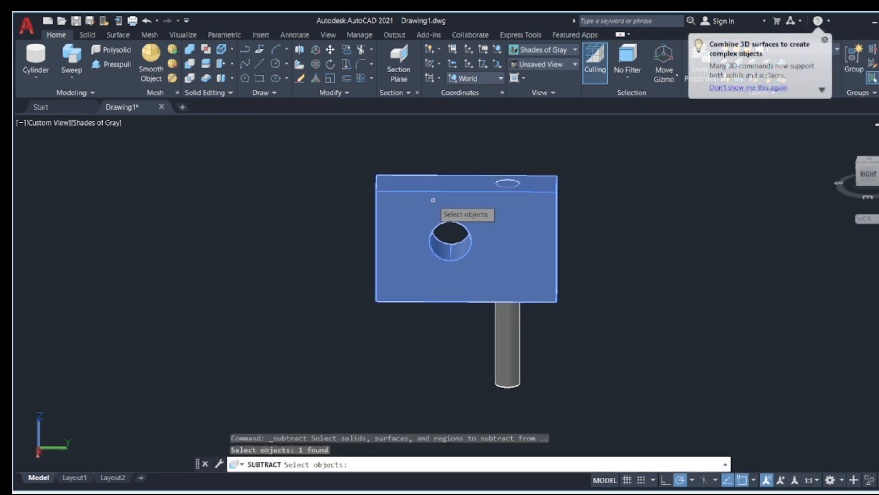
key(Return)
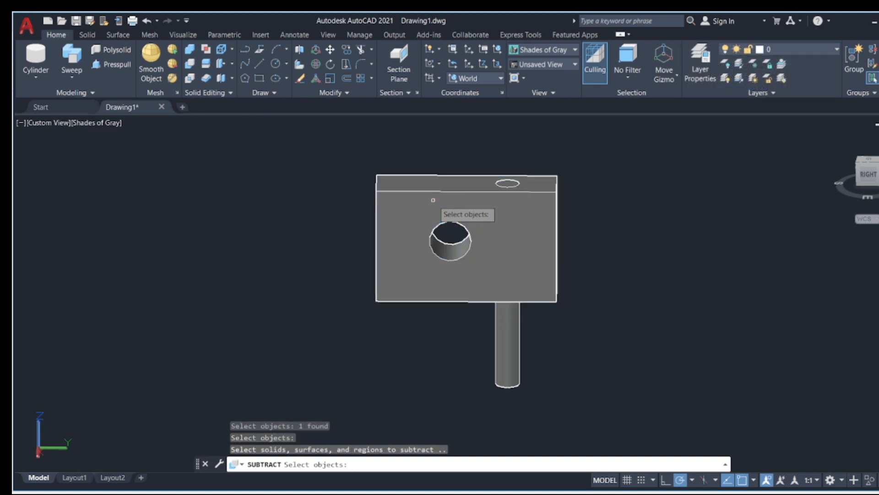
click(507, 361)
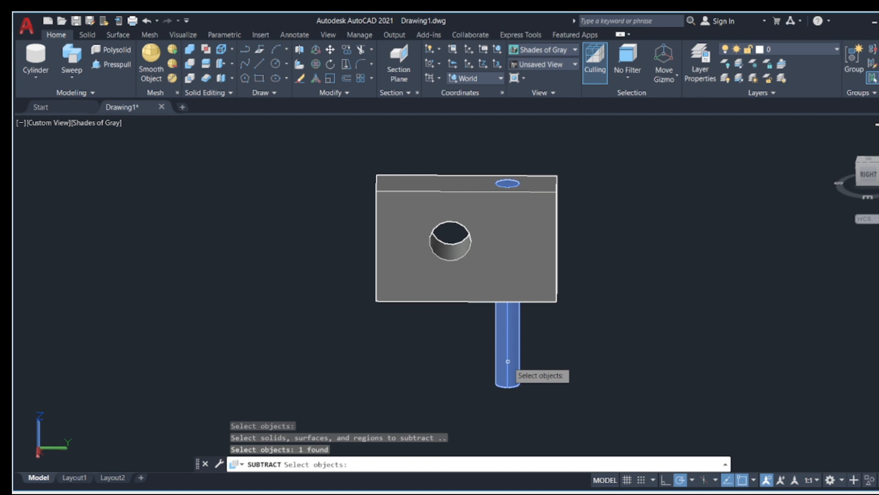
key(Return)
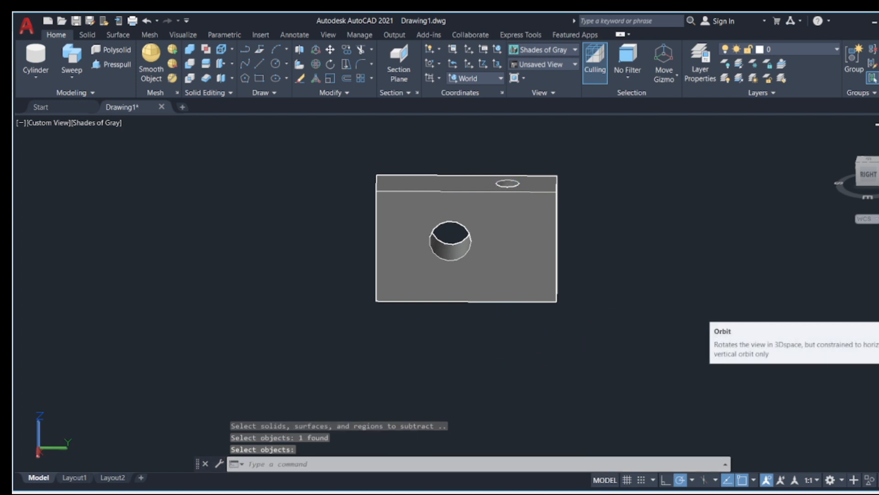
click(877, 312)
drag(555, 272, 415, 181)
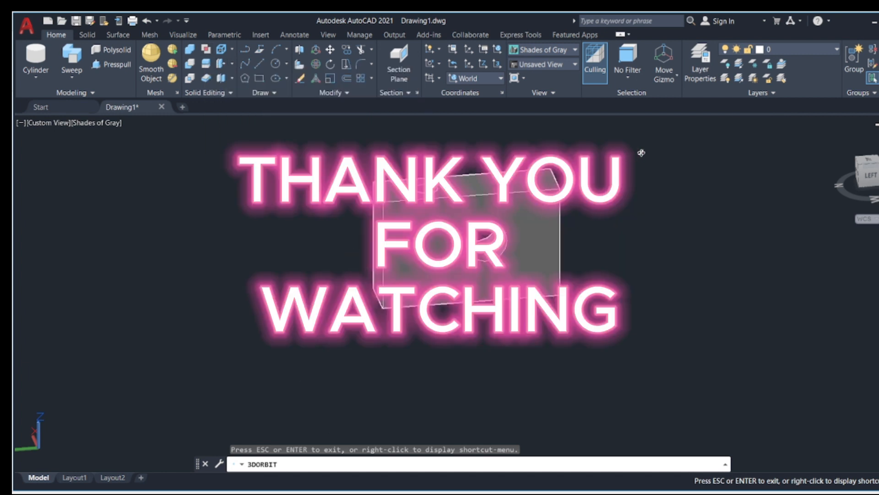
middle_drag(642, 153, 165, 219)
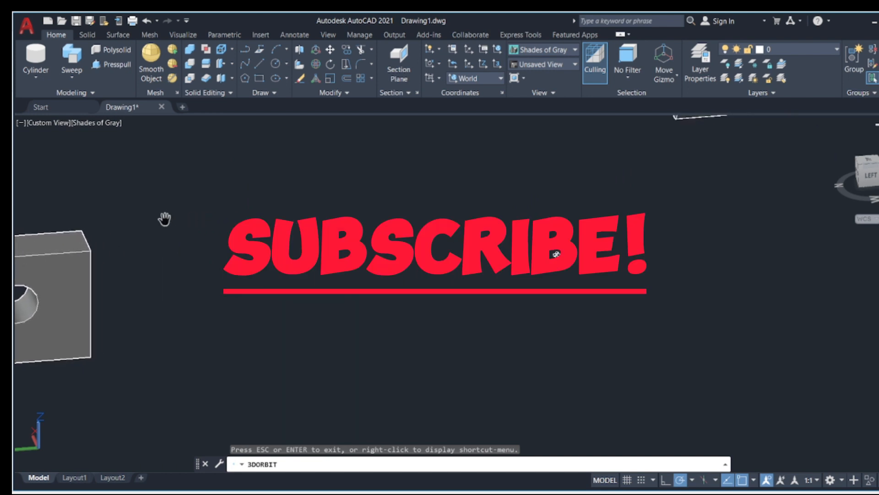
middle_drag(165, 219, 475, 205)
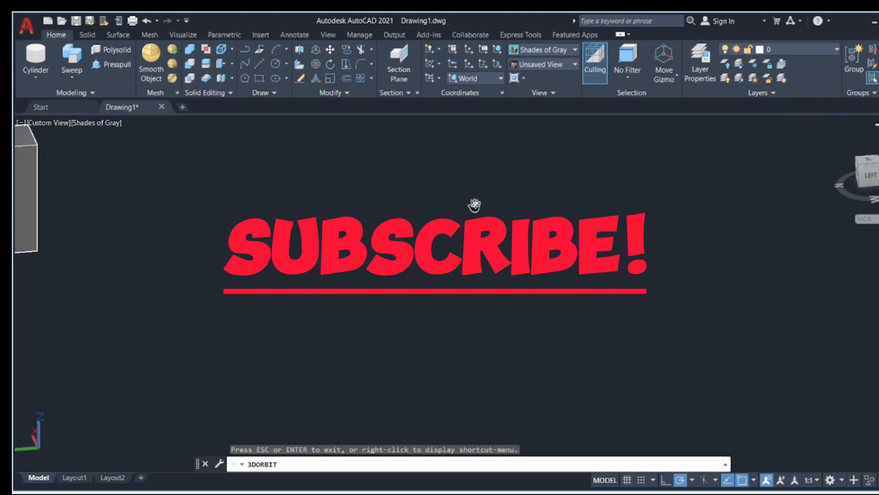